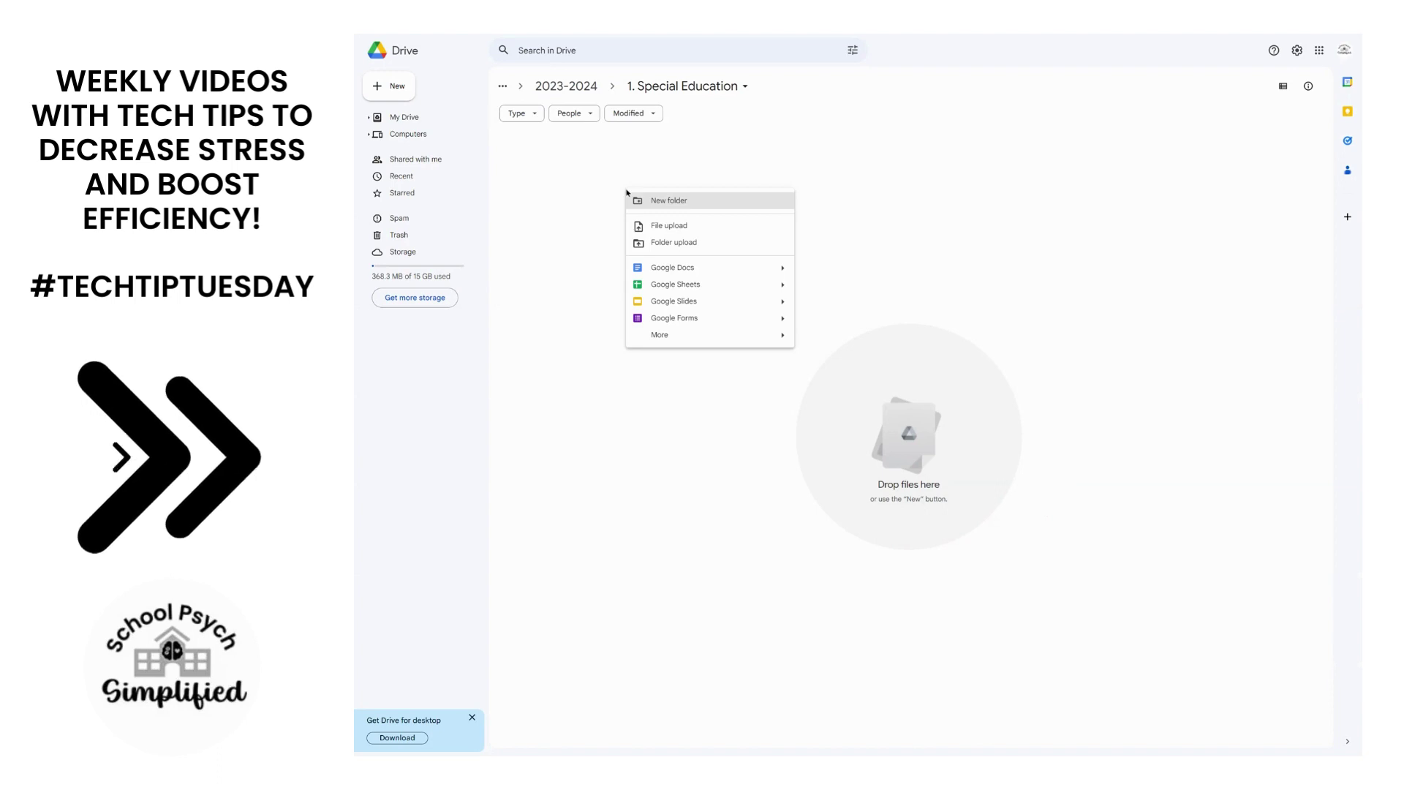
Create a folder named "Case Log" inside the 1. Special Education folder
{"action": "left_click", "coordinate": [653, 200]}
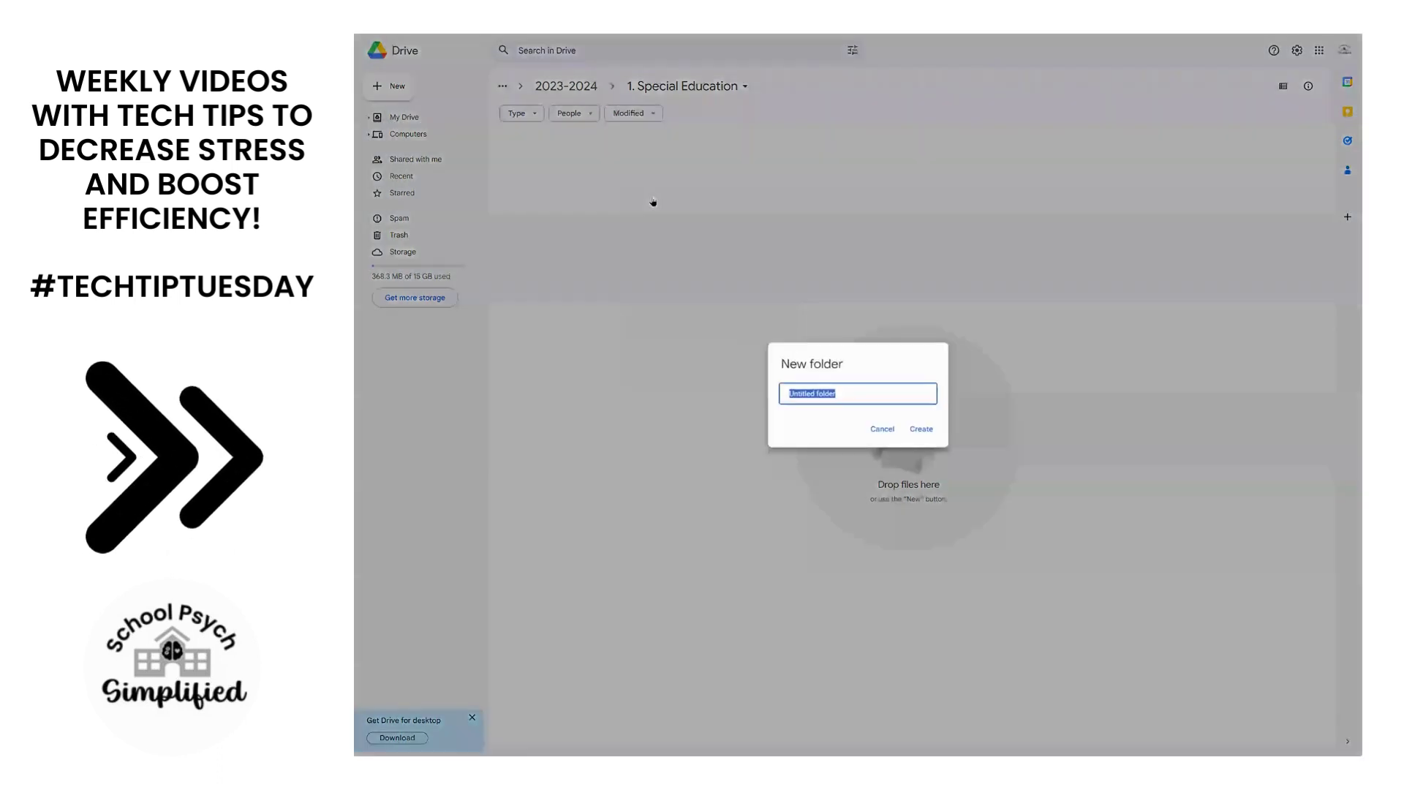
{"action": "type", "text": "q"}
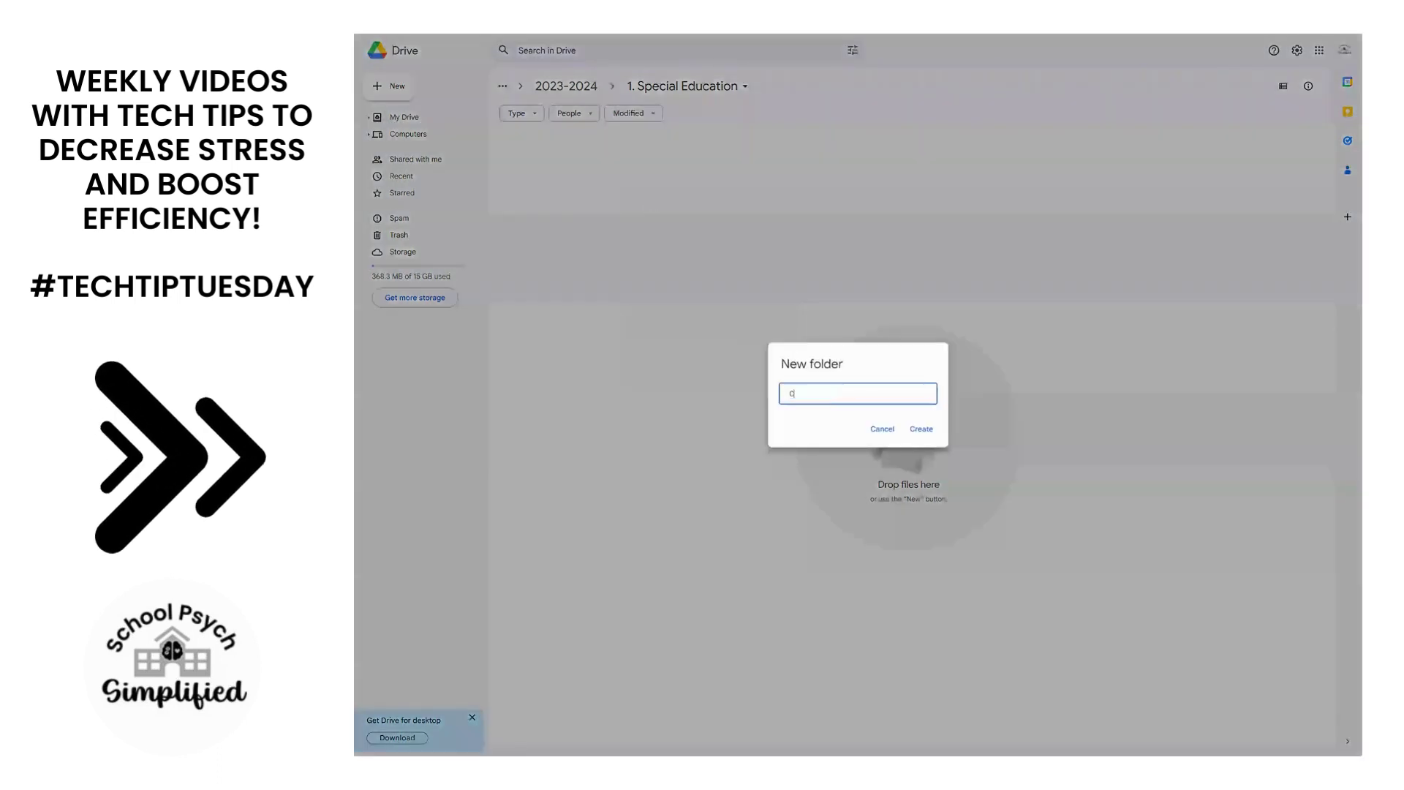
{"action": "type", "text": "ase Lo"}
{"action": "key", "text": "Return"}
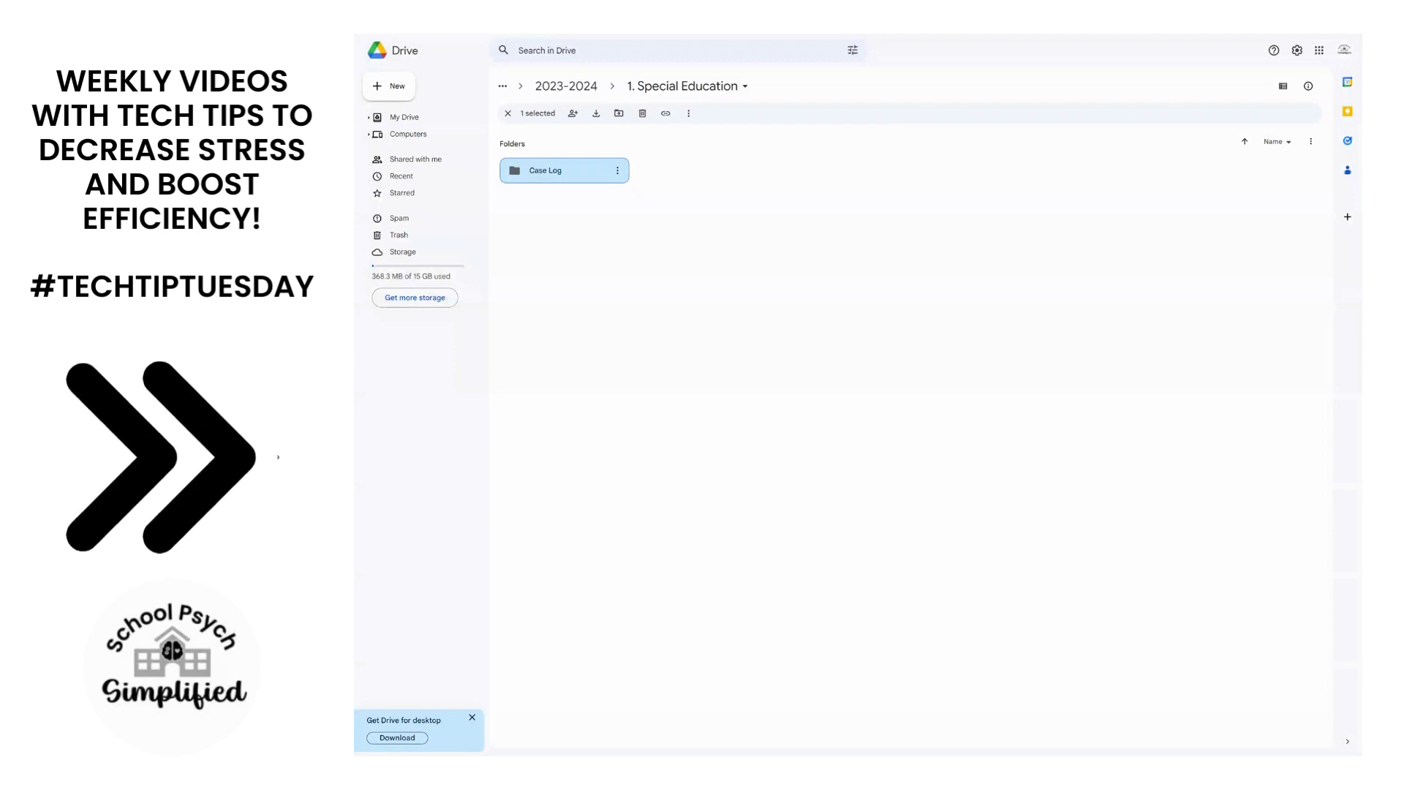
Create a folder named "Master Report Shell" alongside the Case Log folder
{"action": "right_click", "coordinate": [653, 200]}
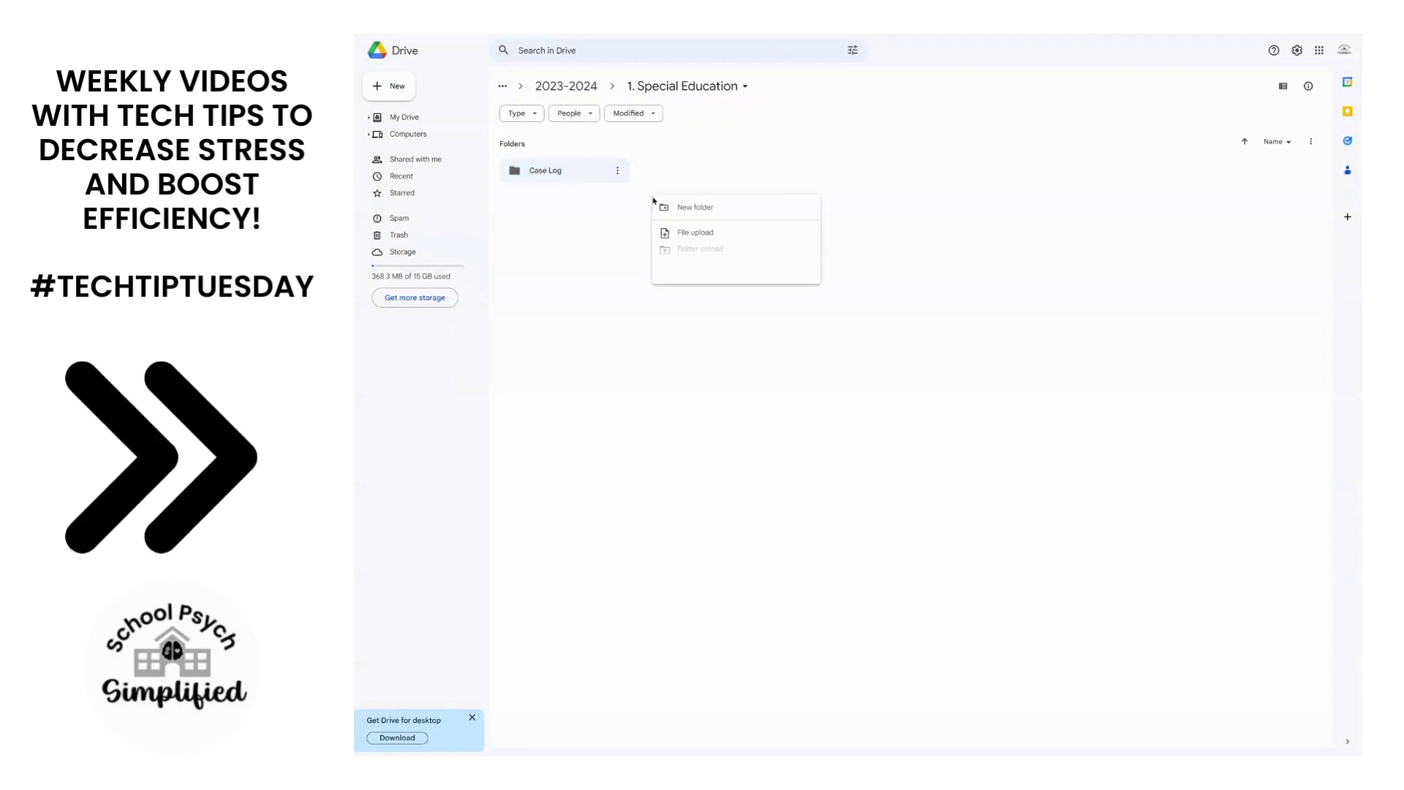
{"action": "left_click", "coordinate": [665, 209]}
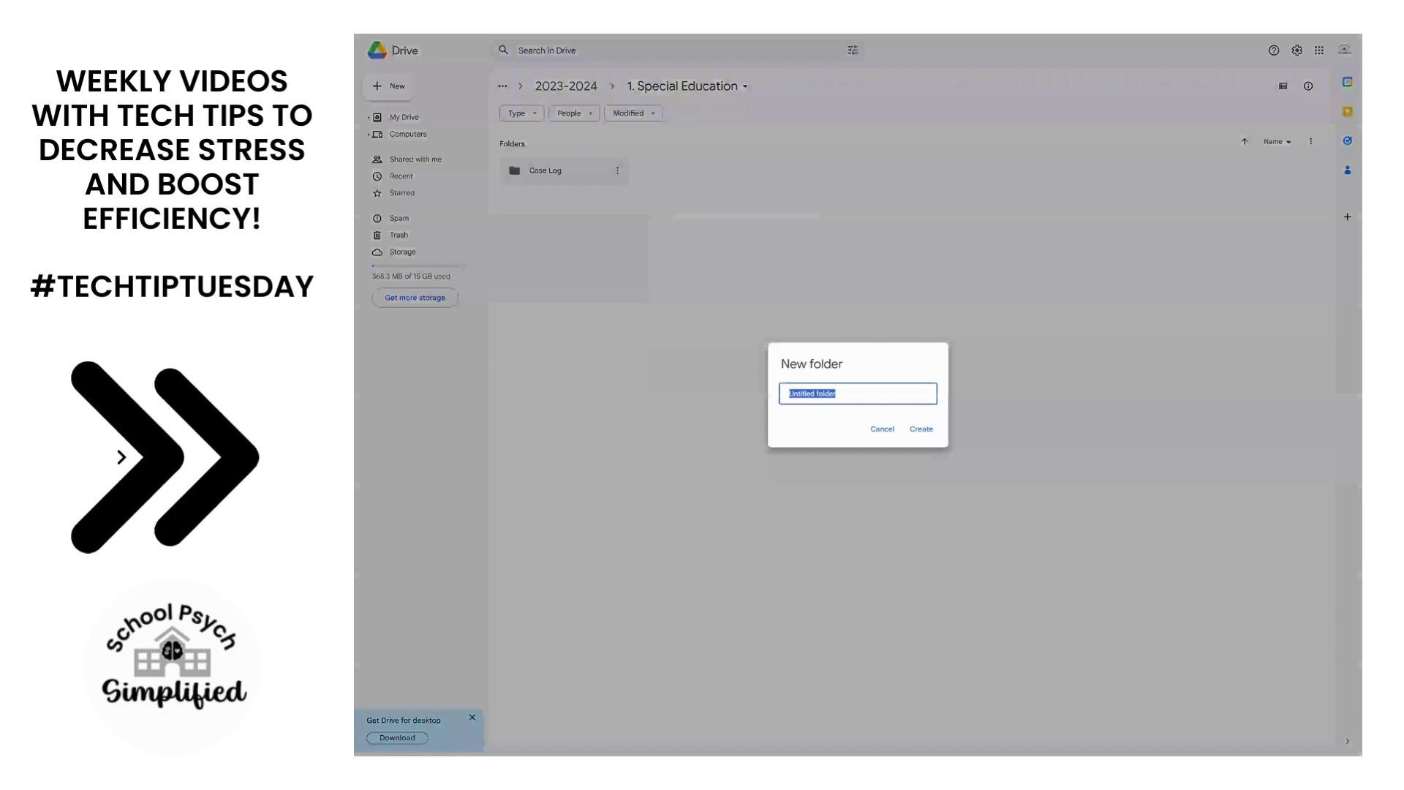
{"action": "type", "text": "Master Repo"}
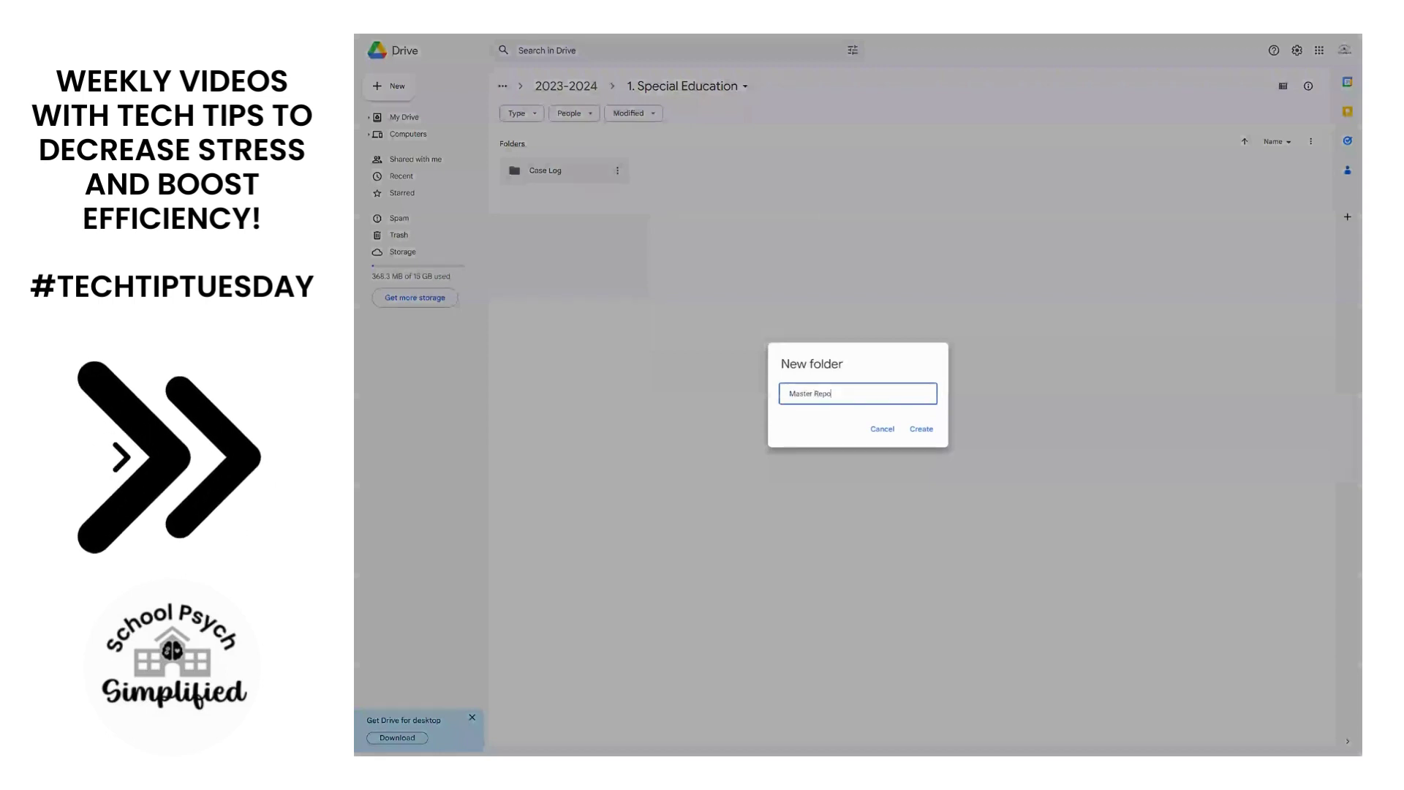
{"action": "type", "text": "rt Shel"}
{"action": "key", "text": "Return"}
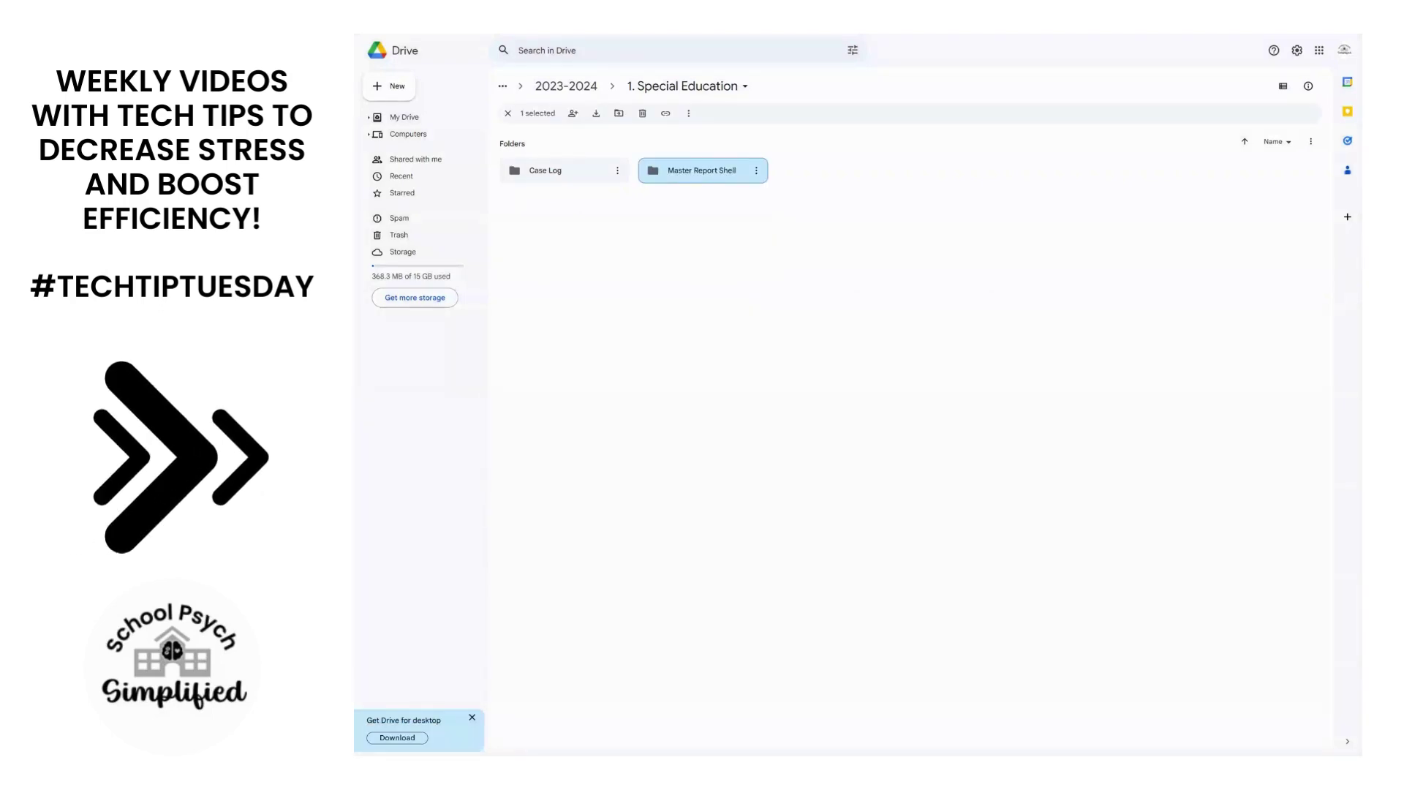
Create a folder named "Assessment Templates" in the 1. Special Education folder
{"action": "left_click", "coordinate": [822, 200]}
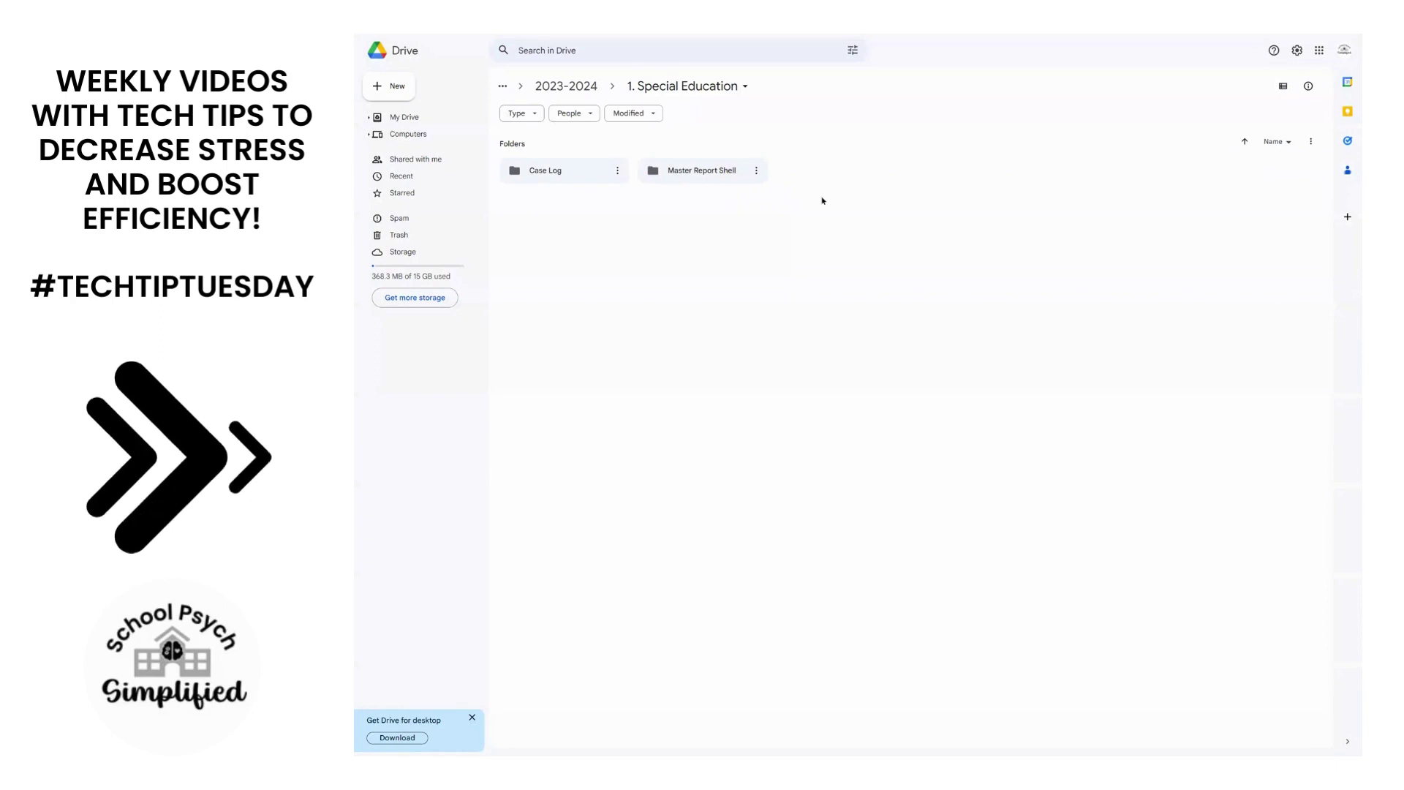
{"action": "right_click", "coordinate": [822, 200]}
{"action": "left_click", "coordinate": [840, 209]}
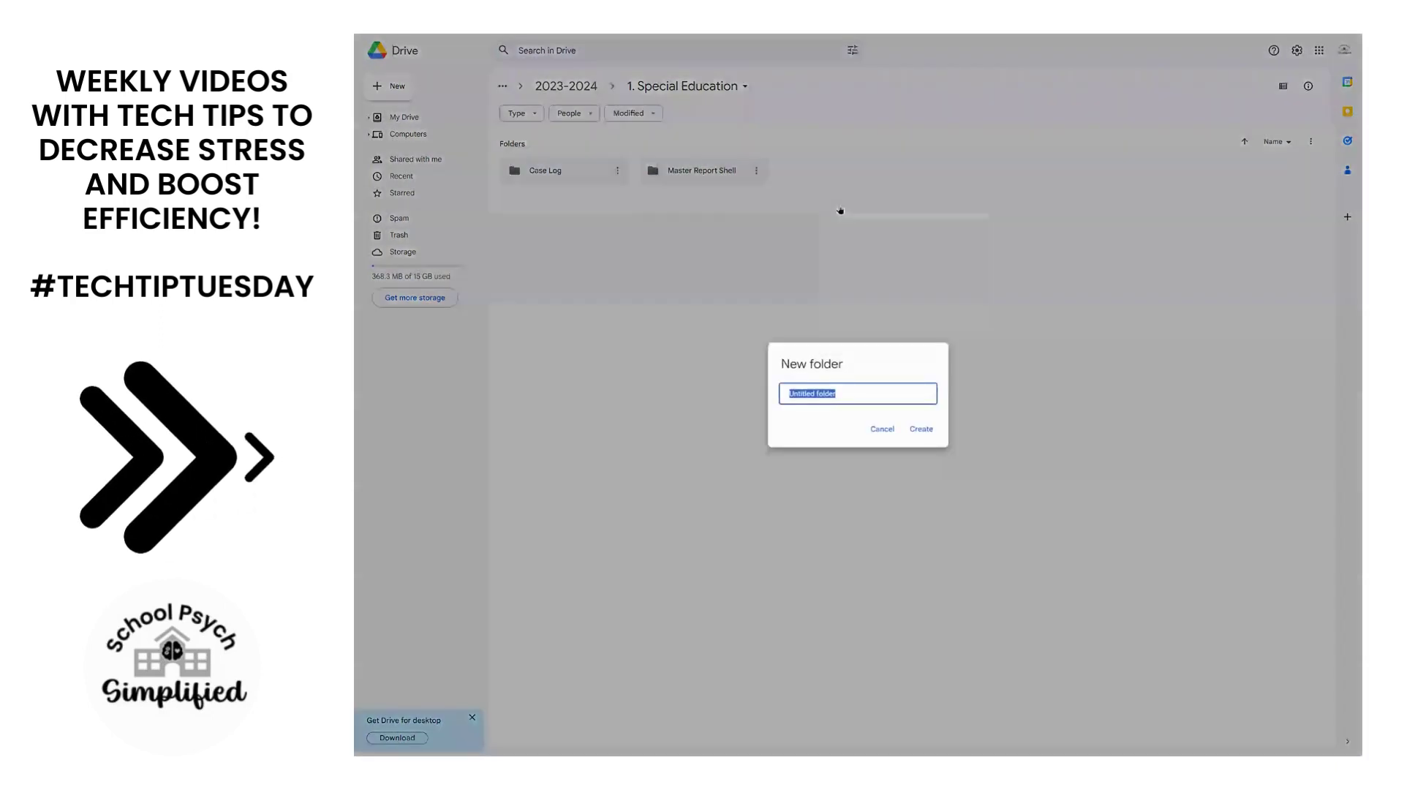
{"action": "type", "text": "Assessment T"}
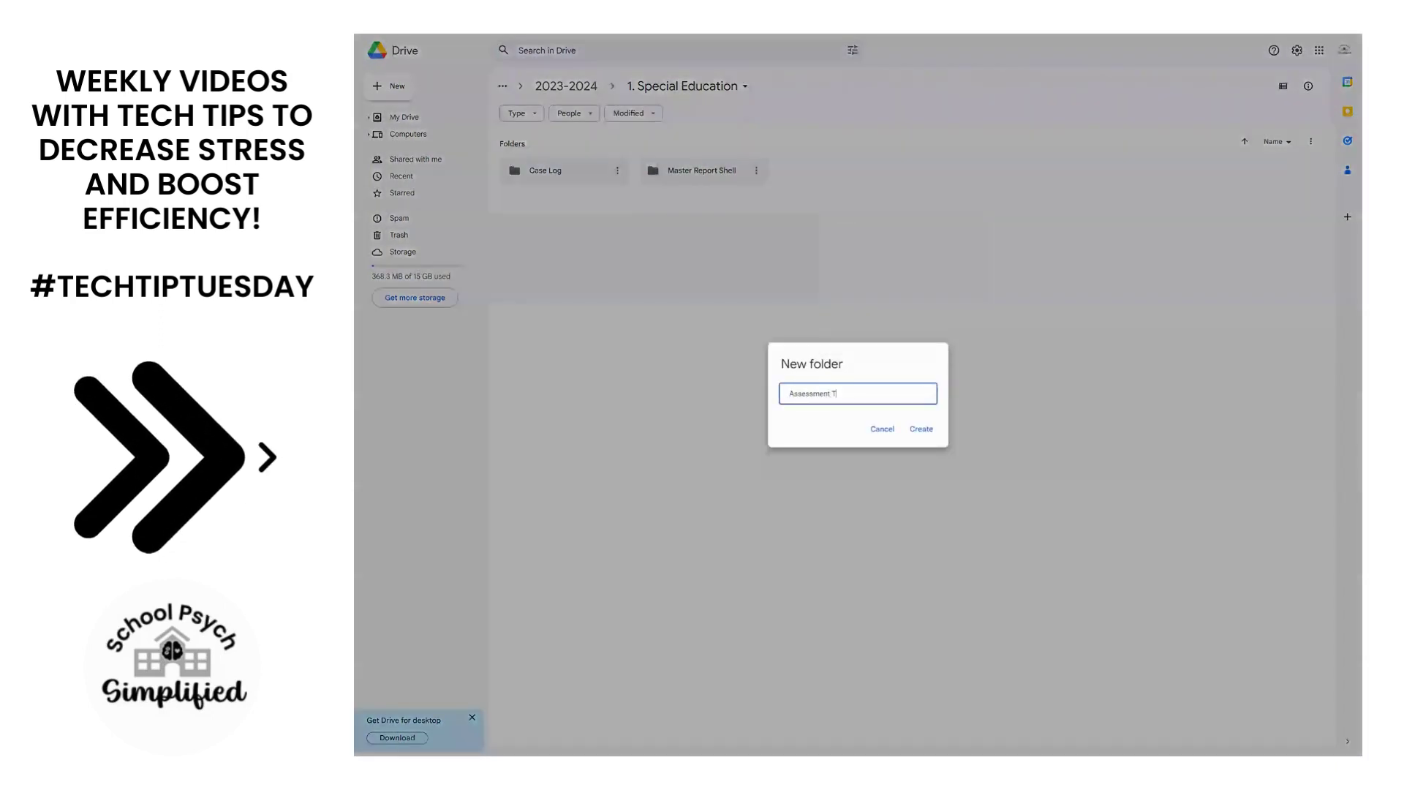
{"action": "type", "text": "emplates"}
{"action": "key", "text": "Return"}
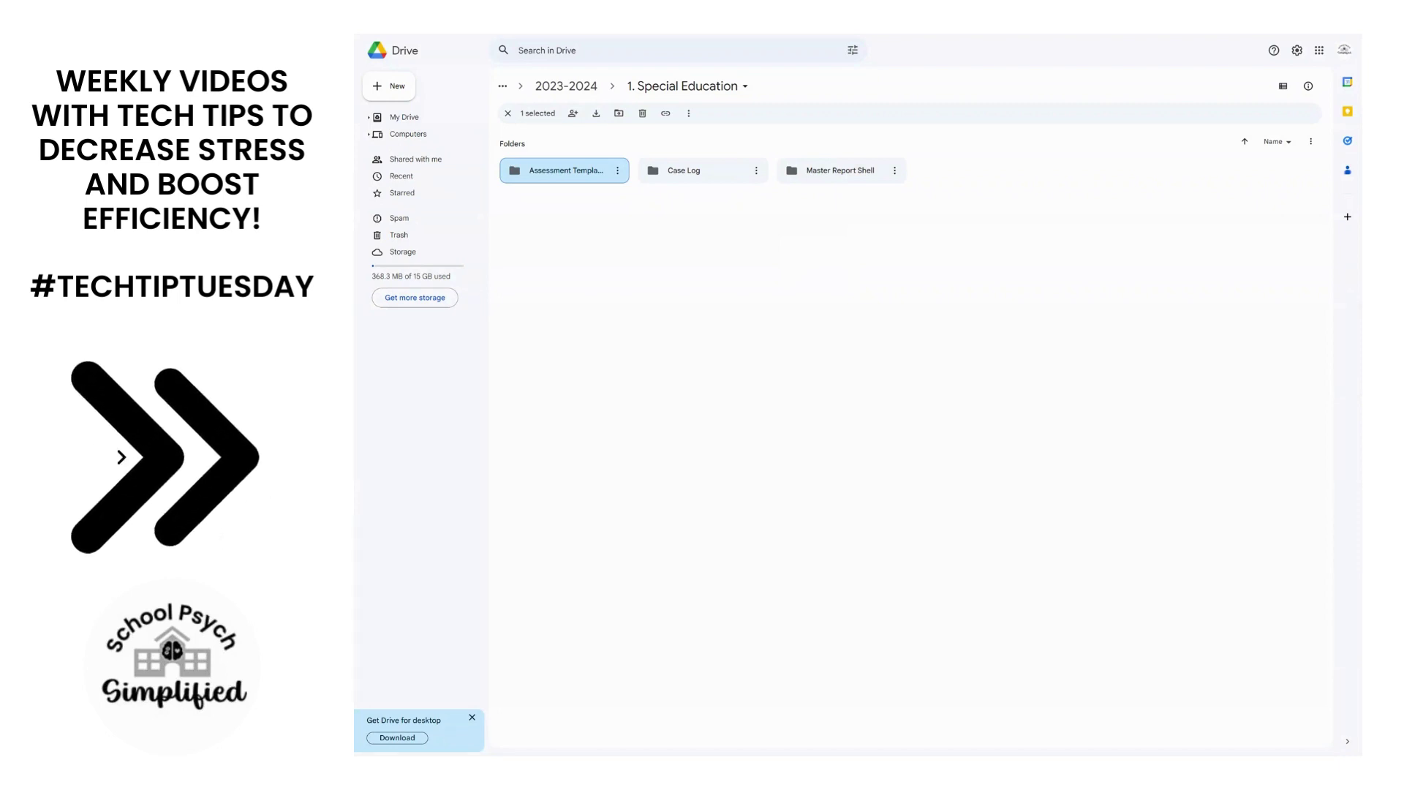
Create a folder named "Eligibility Agendas" in the 1. Special Education folder and clear the selection
{"action": "left_click", "coordinate": [784, 246]}
{"action": "right_click", "coordinate": [785, 247]}
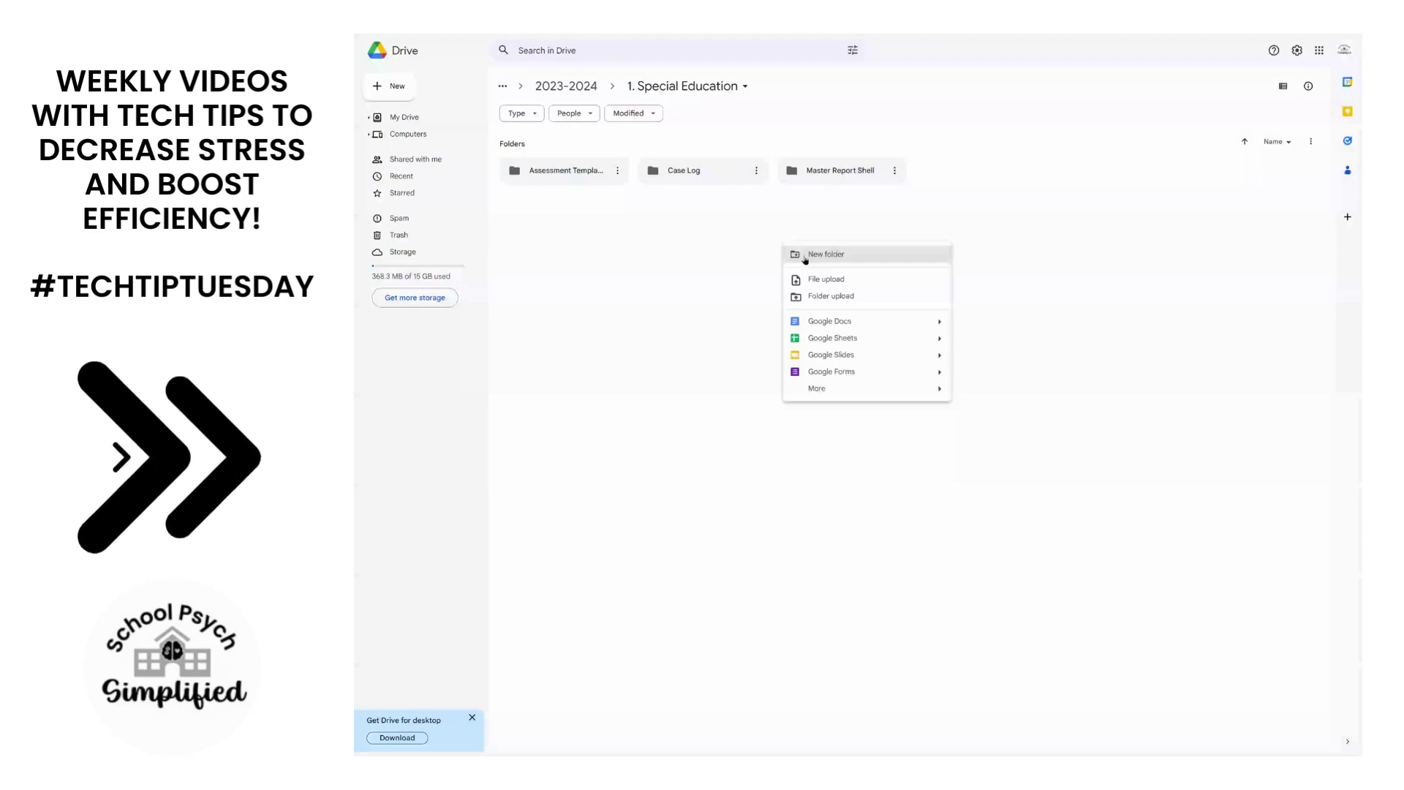
{"action": "left_click", "coordinate": [805, 257]}
{"action": "type", "text": "Elig"}
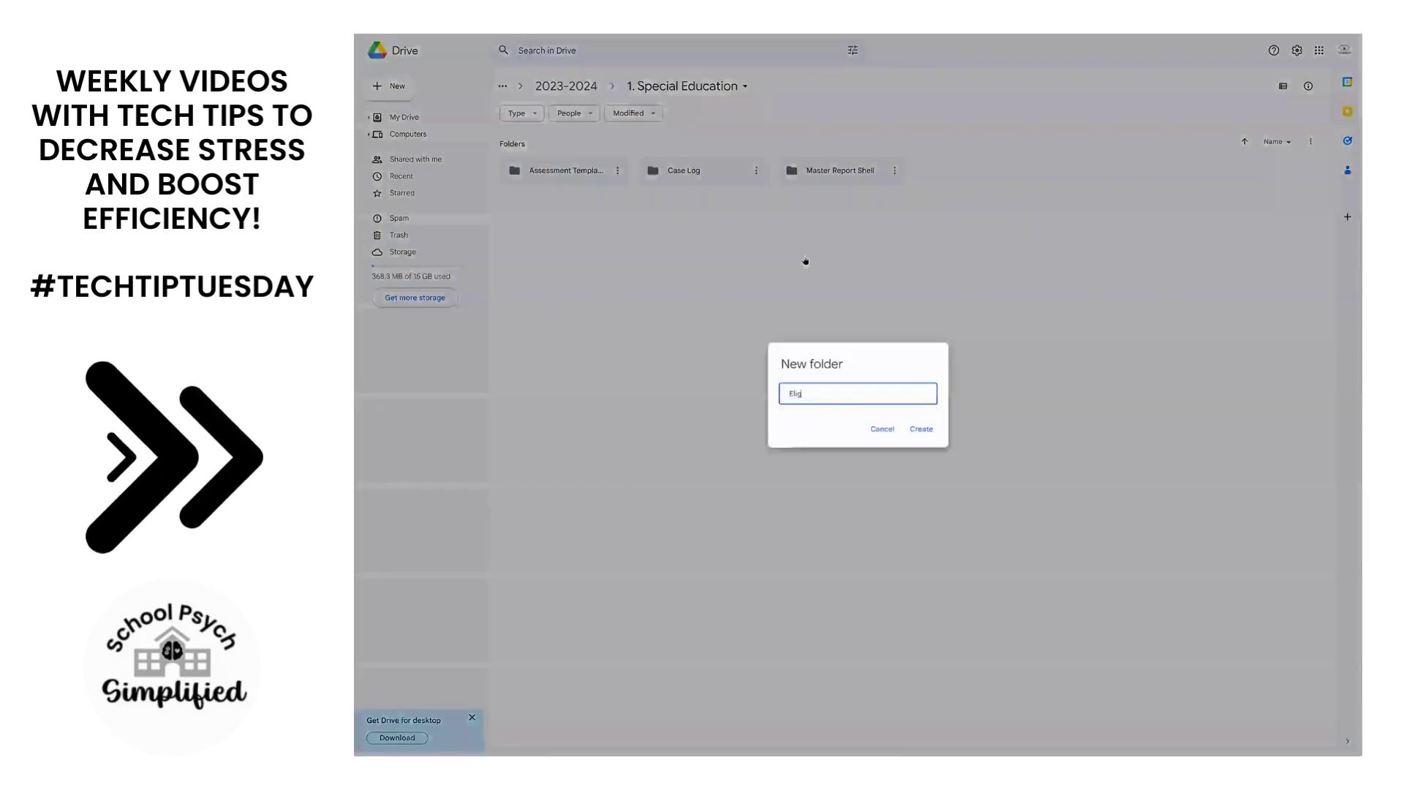
{"action": "type", "text": "ibility Agenda"}
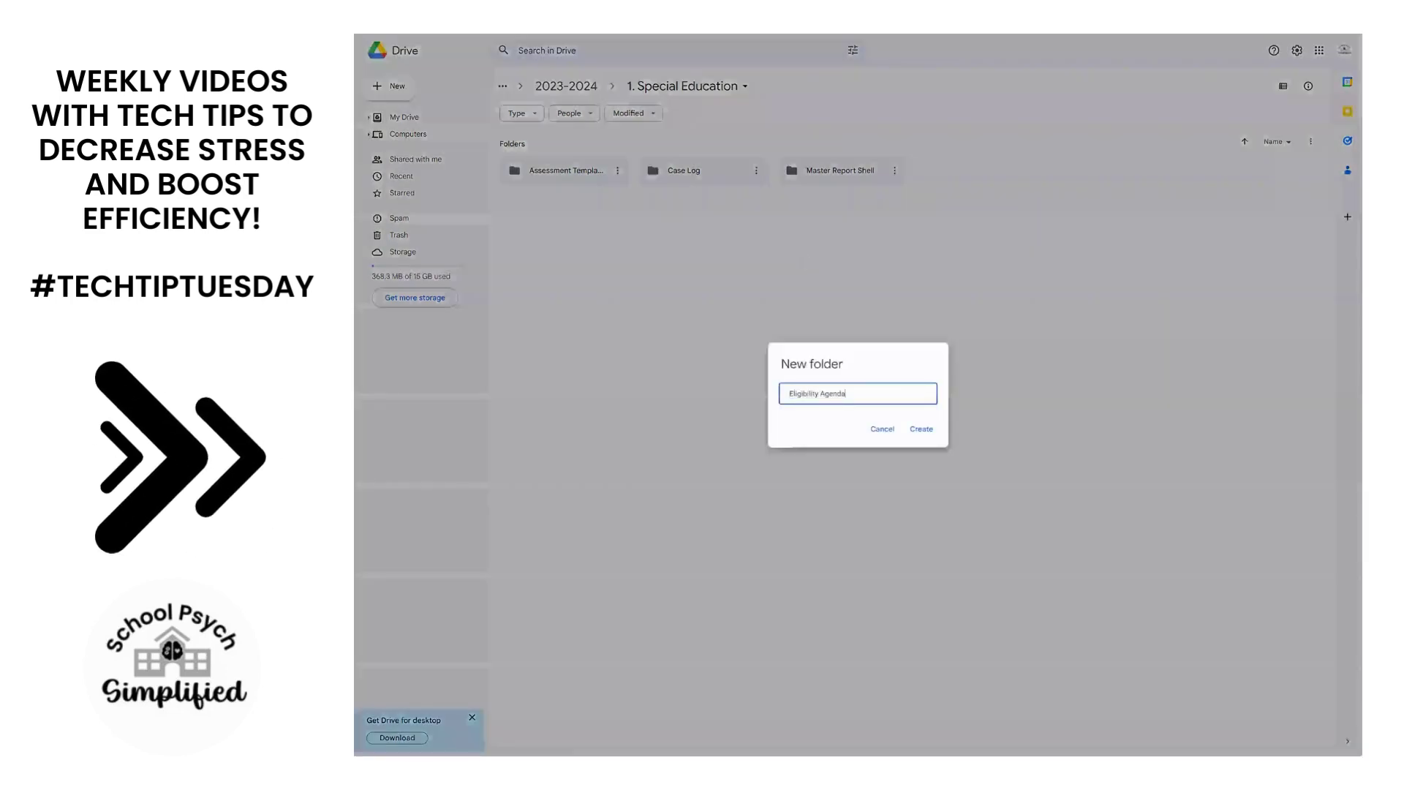
{"action": "key", "text": "Return"}
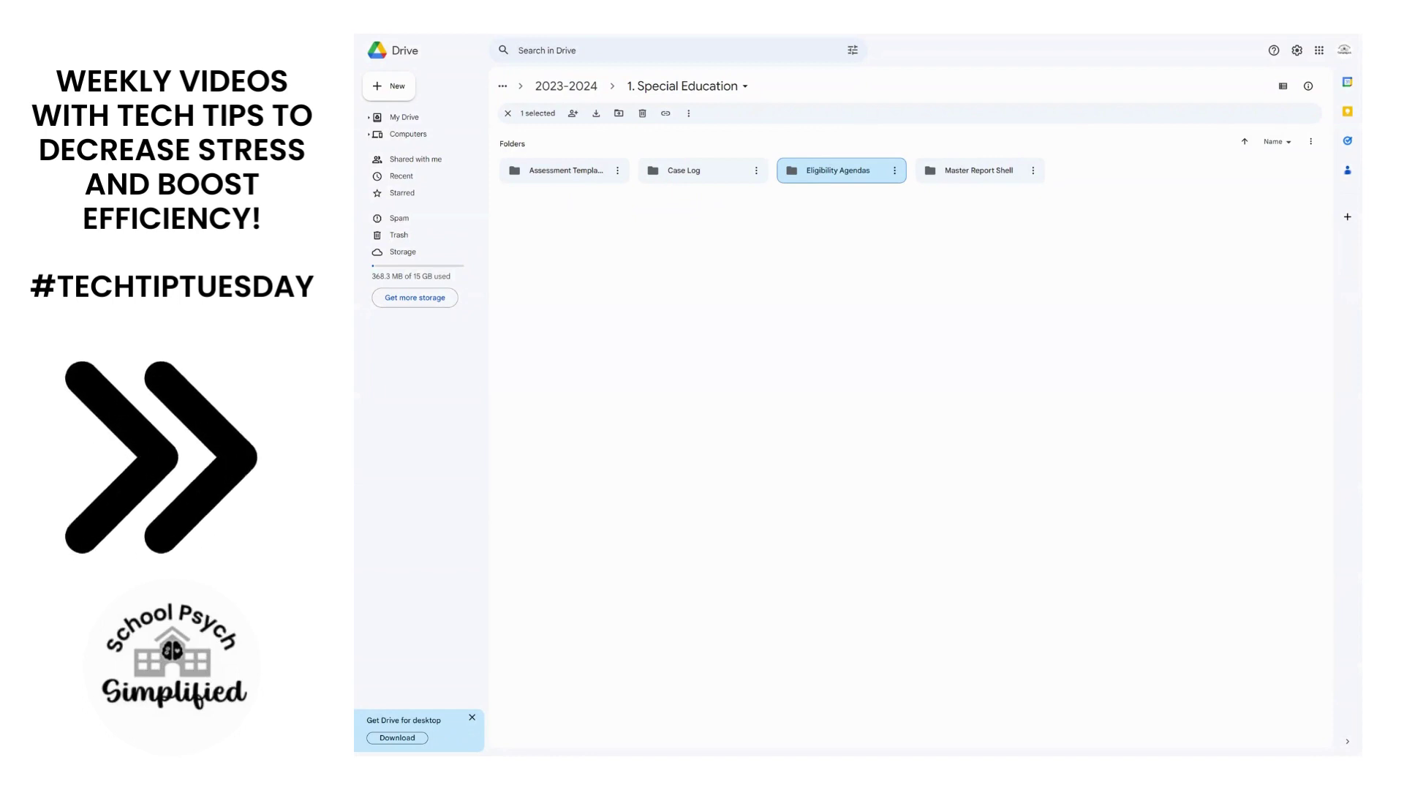
{"action": "left_click", "coordinate": [810, 249]}
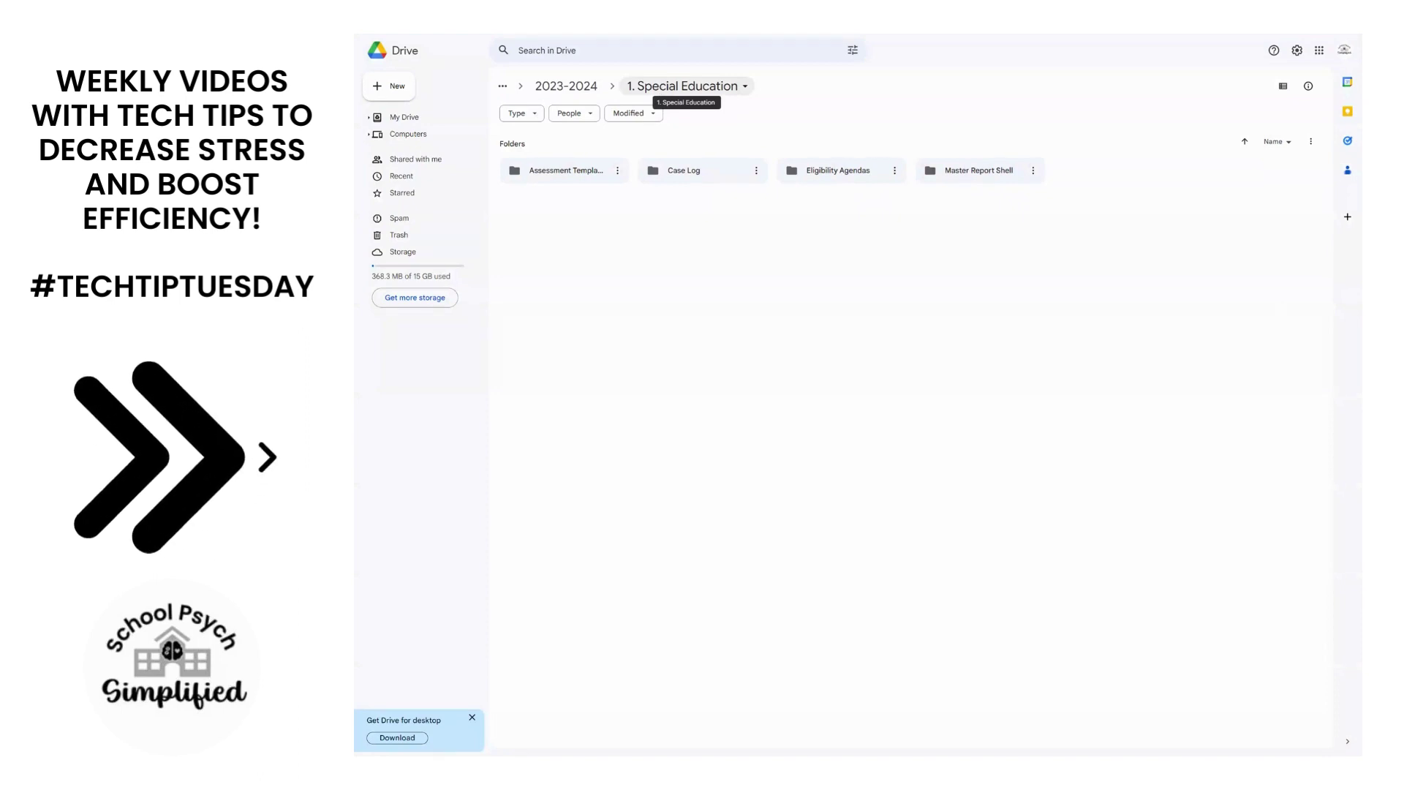
Rename the Case Log folder to "1. Case Log"
{"action": "right_click", "coordinate": [708, 180]}
{"action": "left_click", "coordinate": [742, 228]}
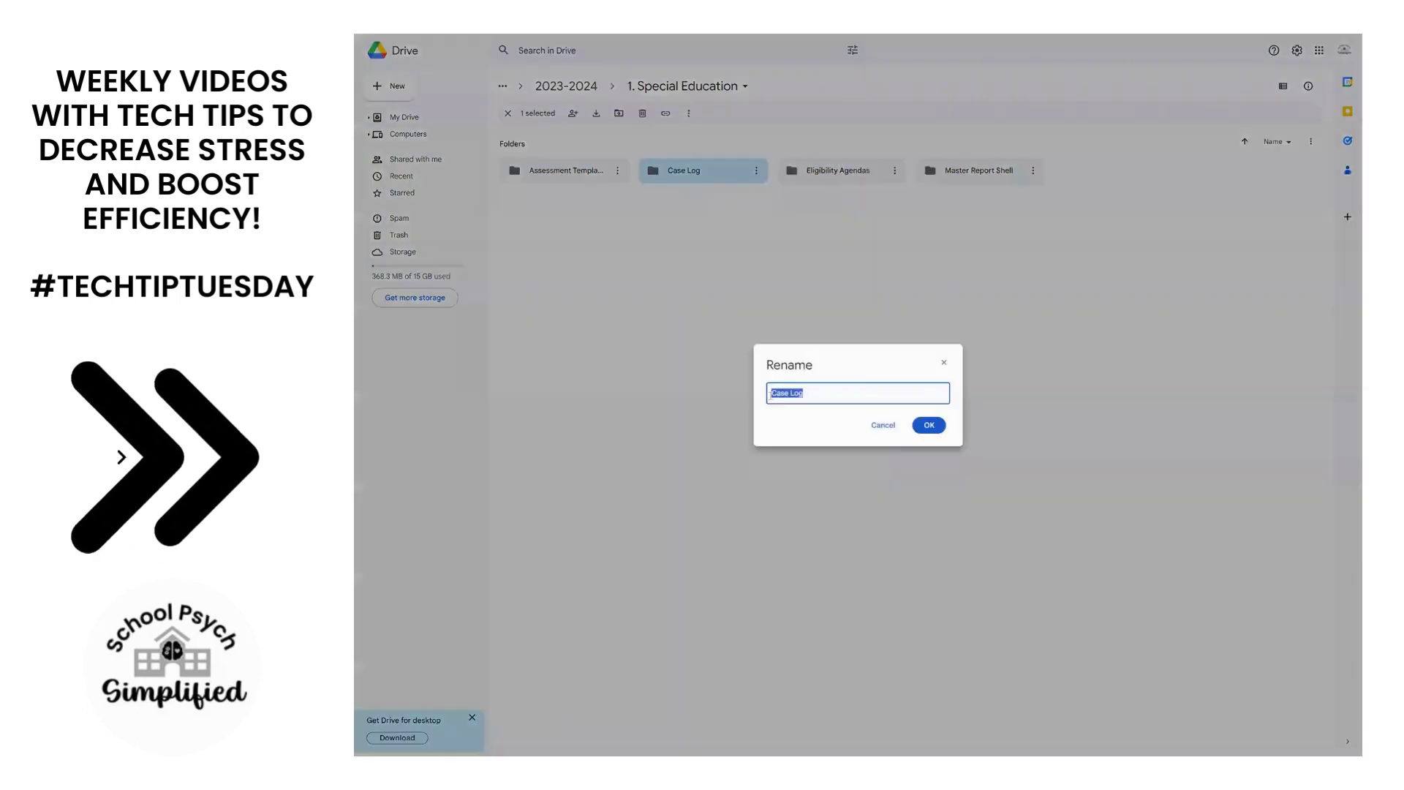
{"action": "left_click", "coordinate": [771, 394]}
{"action": "type", "text": "1."}
{"action": "left_click", "coordinate": [915, 426]}
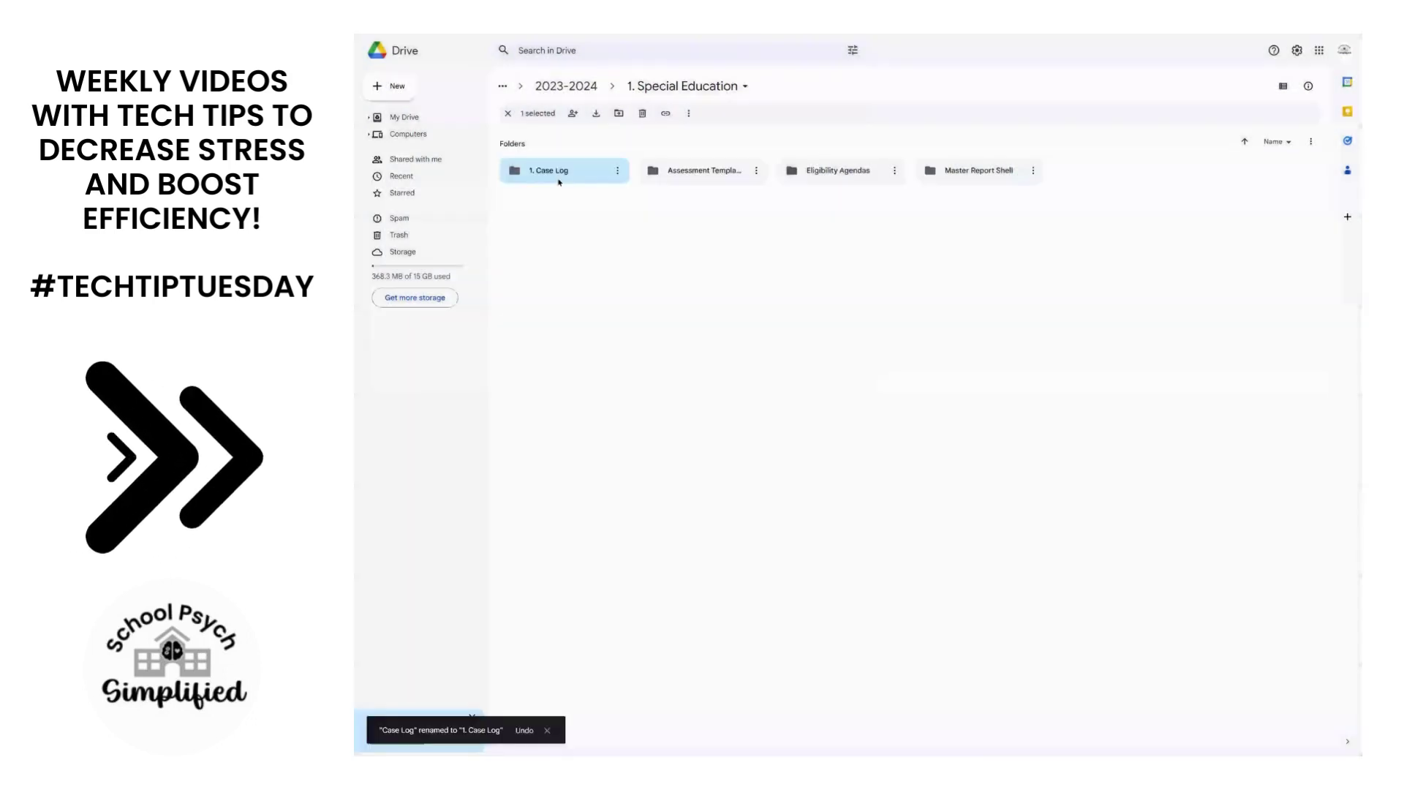
Rename the Master Report Shell folder to "2. Master Report Shell"
{"action": "right_click", "coordinate": [1000, 177]}
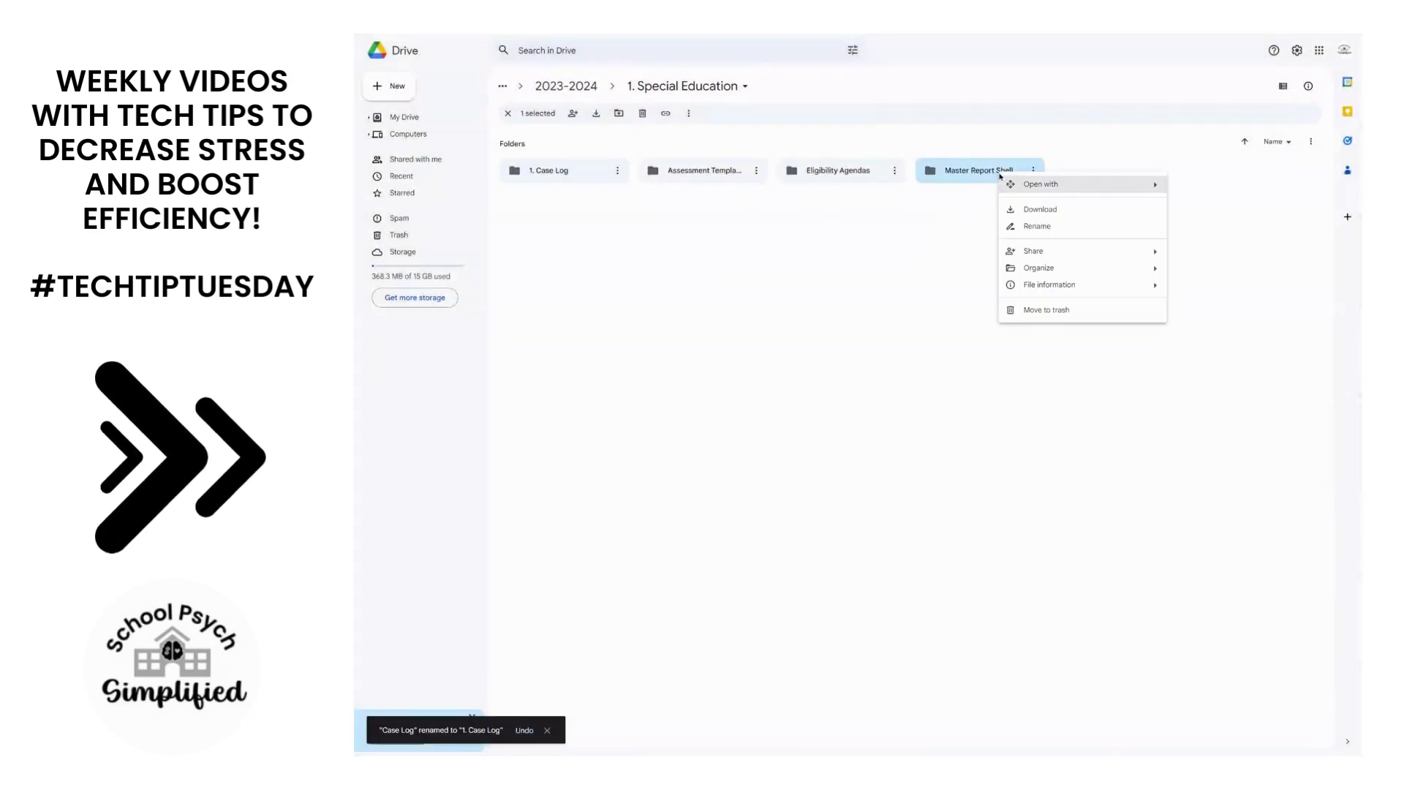
{"action": "mouse_move", "coordinate": [1049, 250]}
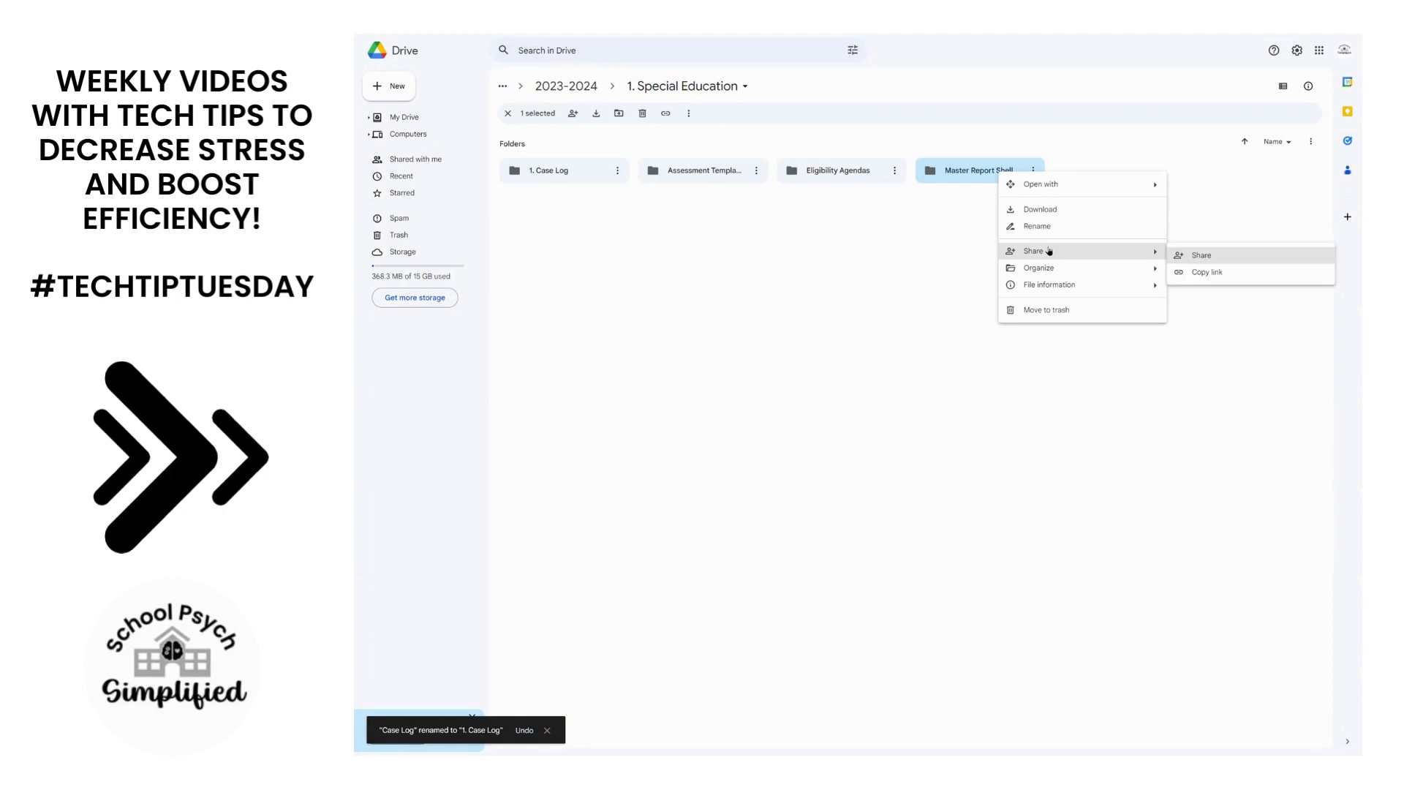
{"action": "left_click", "coordinate": [1066, 231]}
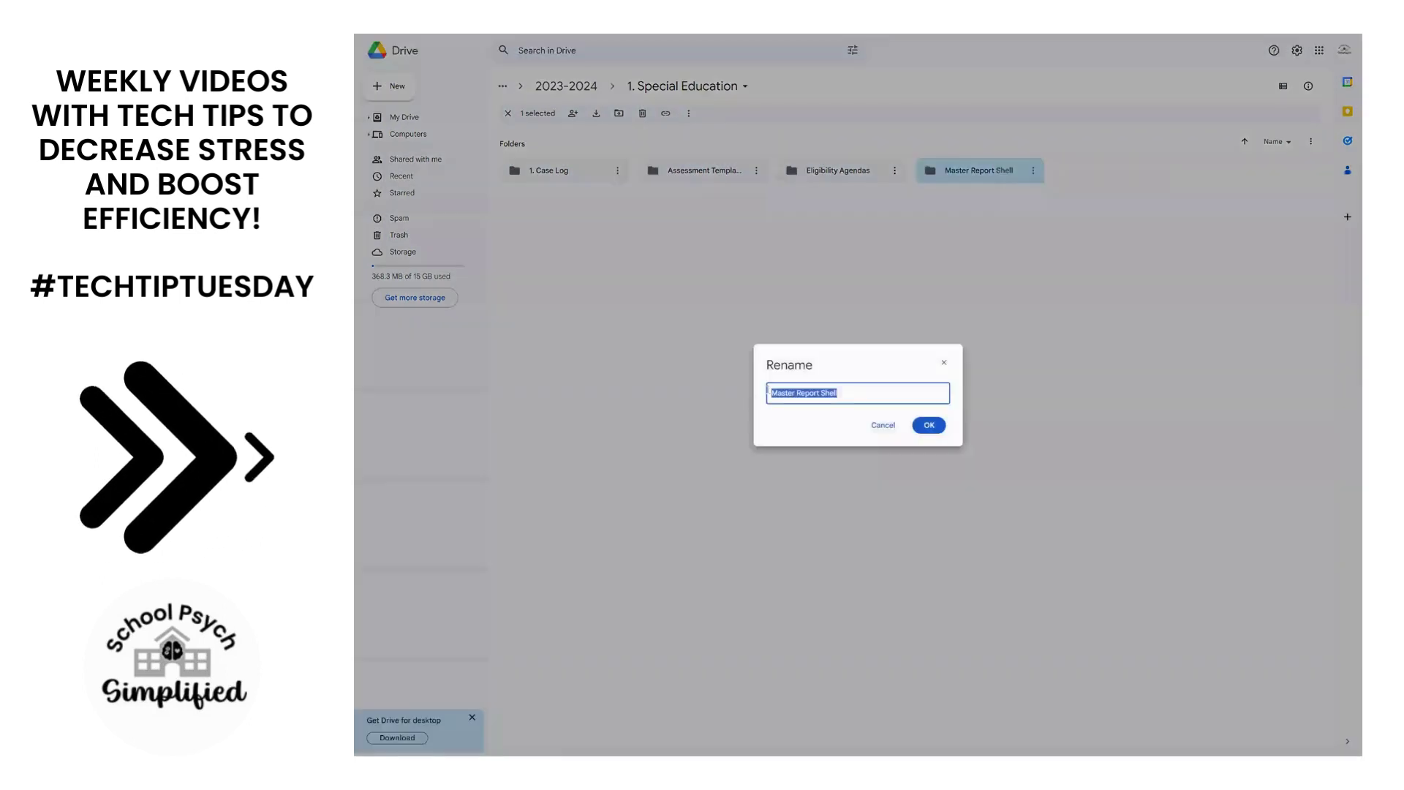
{"action": "left_click", "coordinate": [768, 391]}
{"action": "type", "text": "2."}
{"action": "key", "text": "Return"}
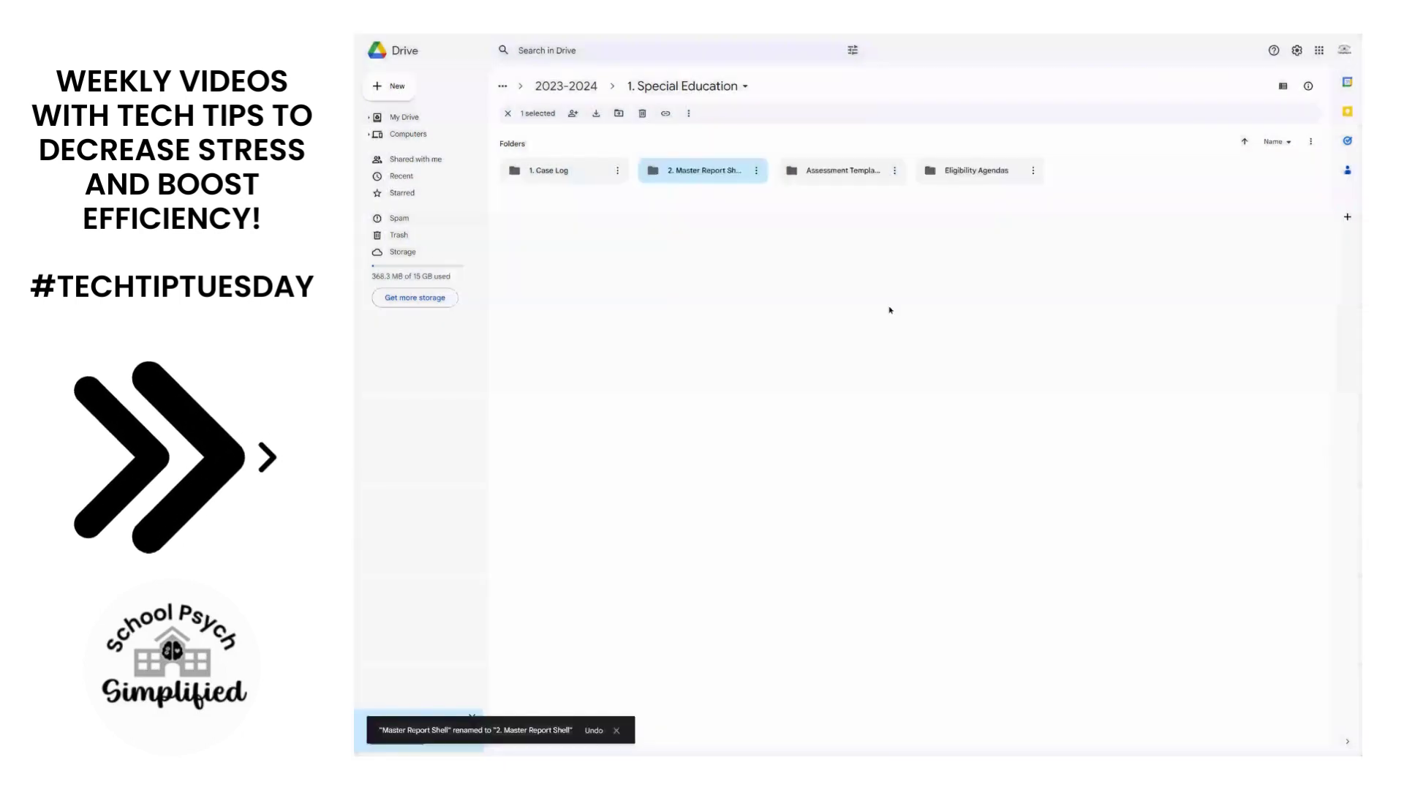
Rename the Assessment Templates folder to "3. Assessment Templates"
{"action": "right_click", "coordinate": [863, 172]}
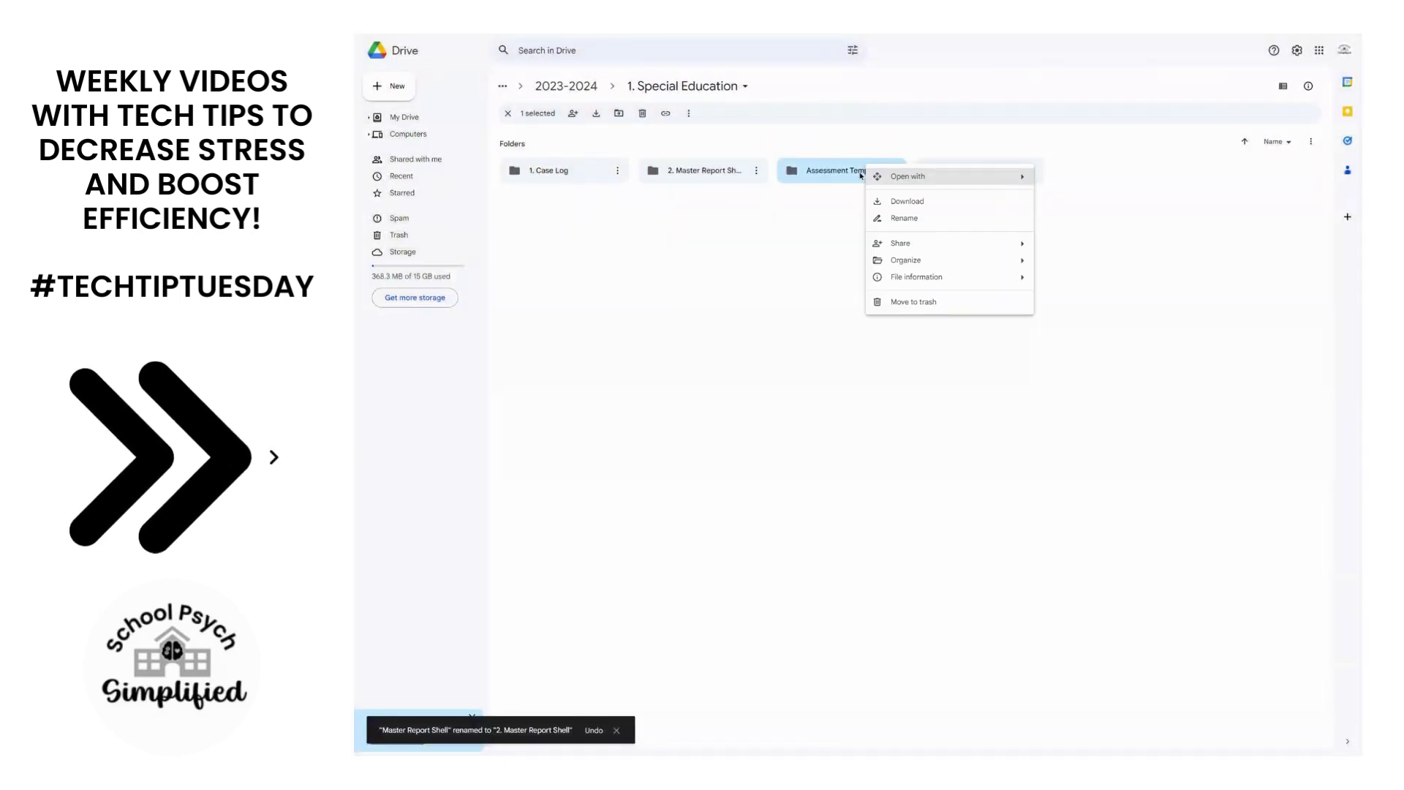
{"action": "left_click", "coordinate": [905, 219]}
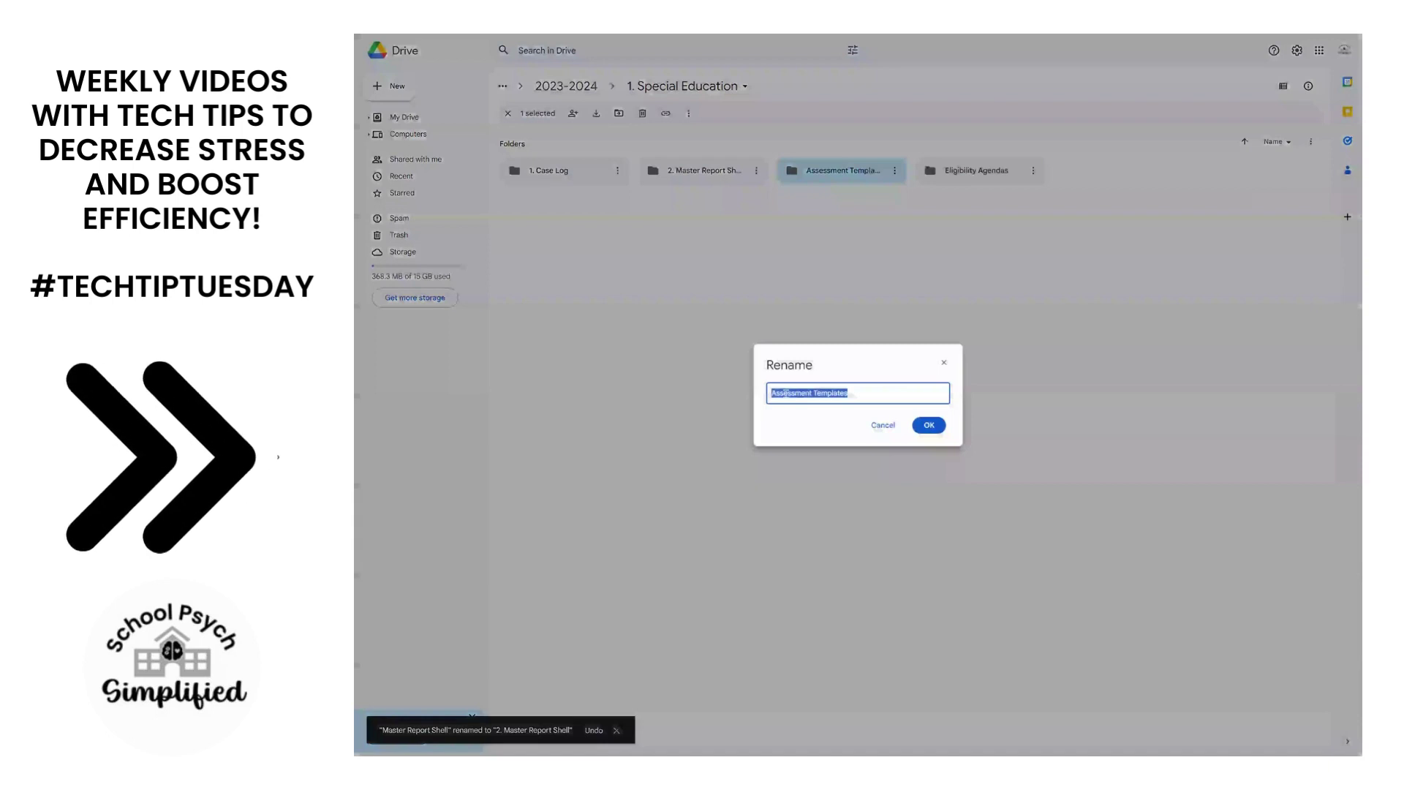
{"action": "left_click", "coordinate": [774, 392]}
{"action": "type", "text": "3."}
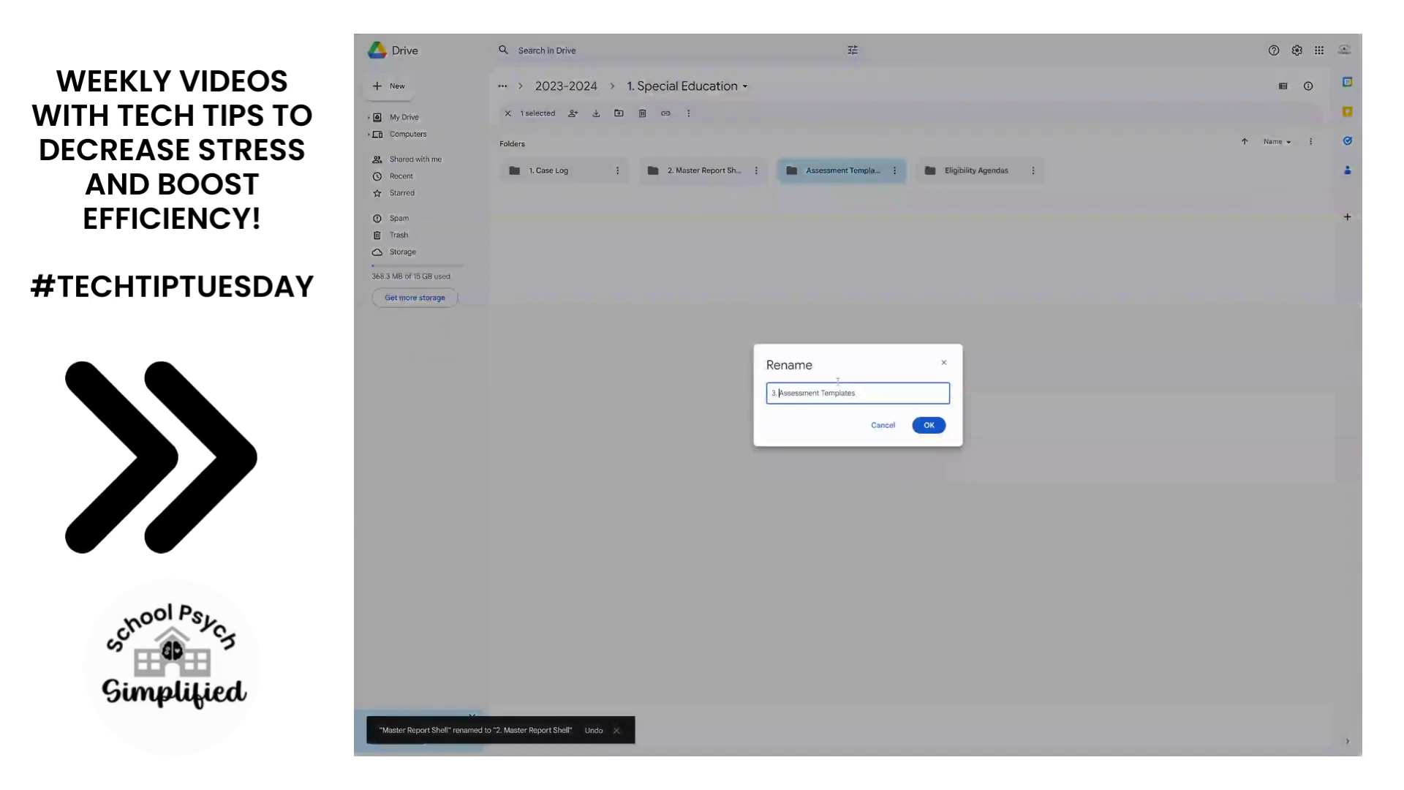
{"action": "left_click", "coordinate": [927, 426]}
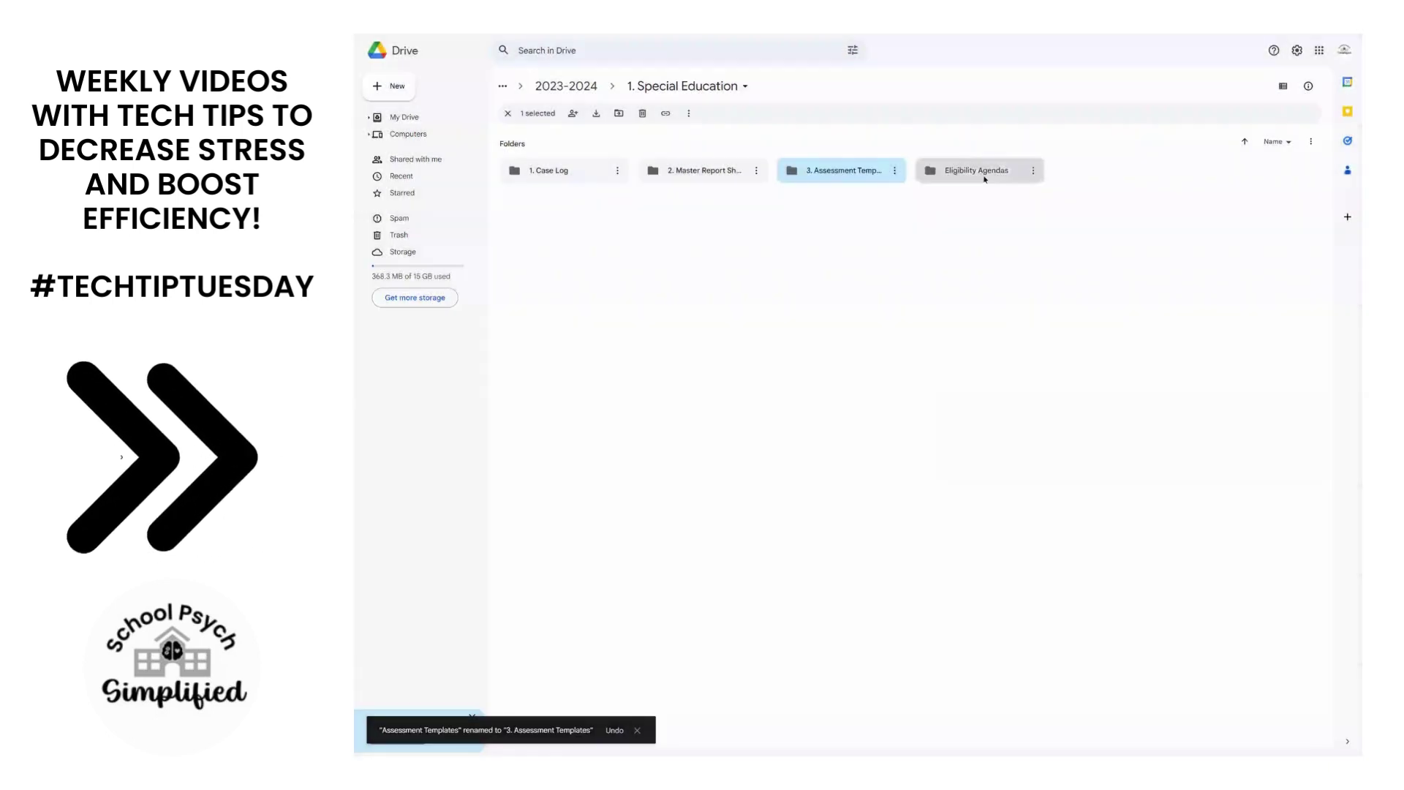
Rename the Eligibility Agendas folder to "4. Eligibility Agendas" and clear the selection
{"action": "right_click", "coordinate": [984, 178]}
{"action": "mouse_move", "coordinate": [1028, 256]}
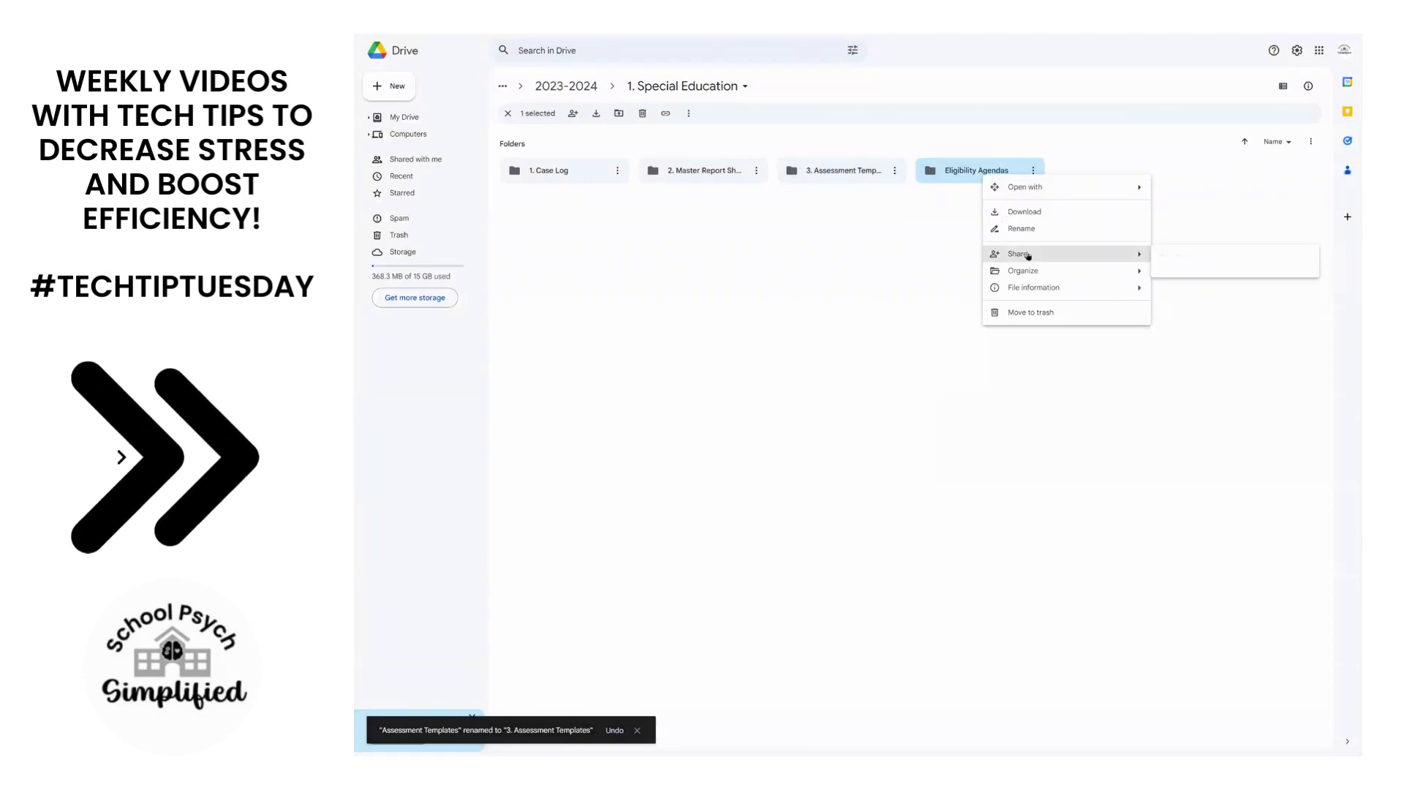
{"action": "left_click", "coordinate": [1021, 228]}
{"action": "key", "text": "Home"}
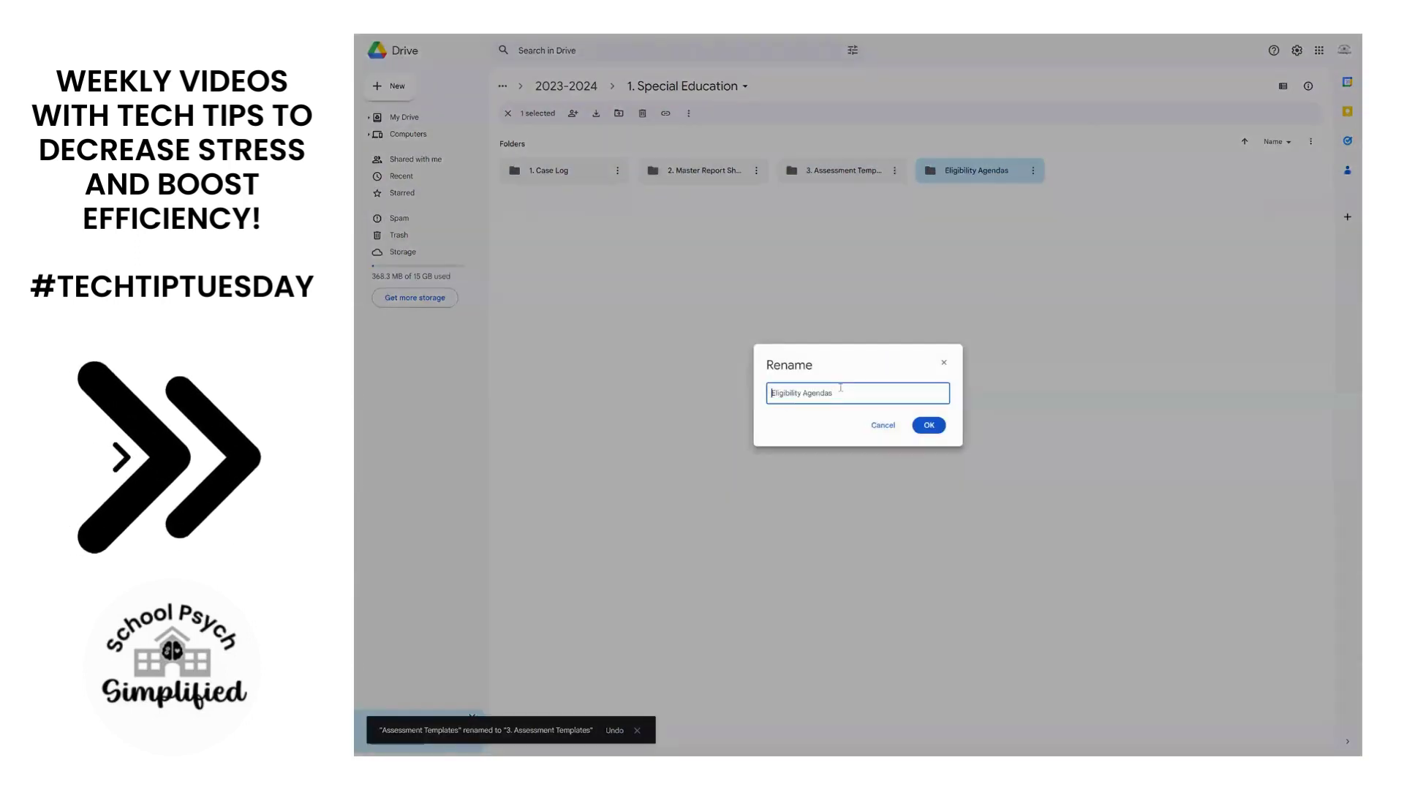
{"action": "type", "text": "4."}
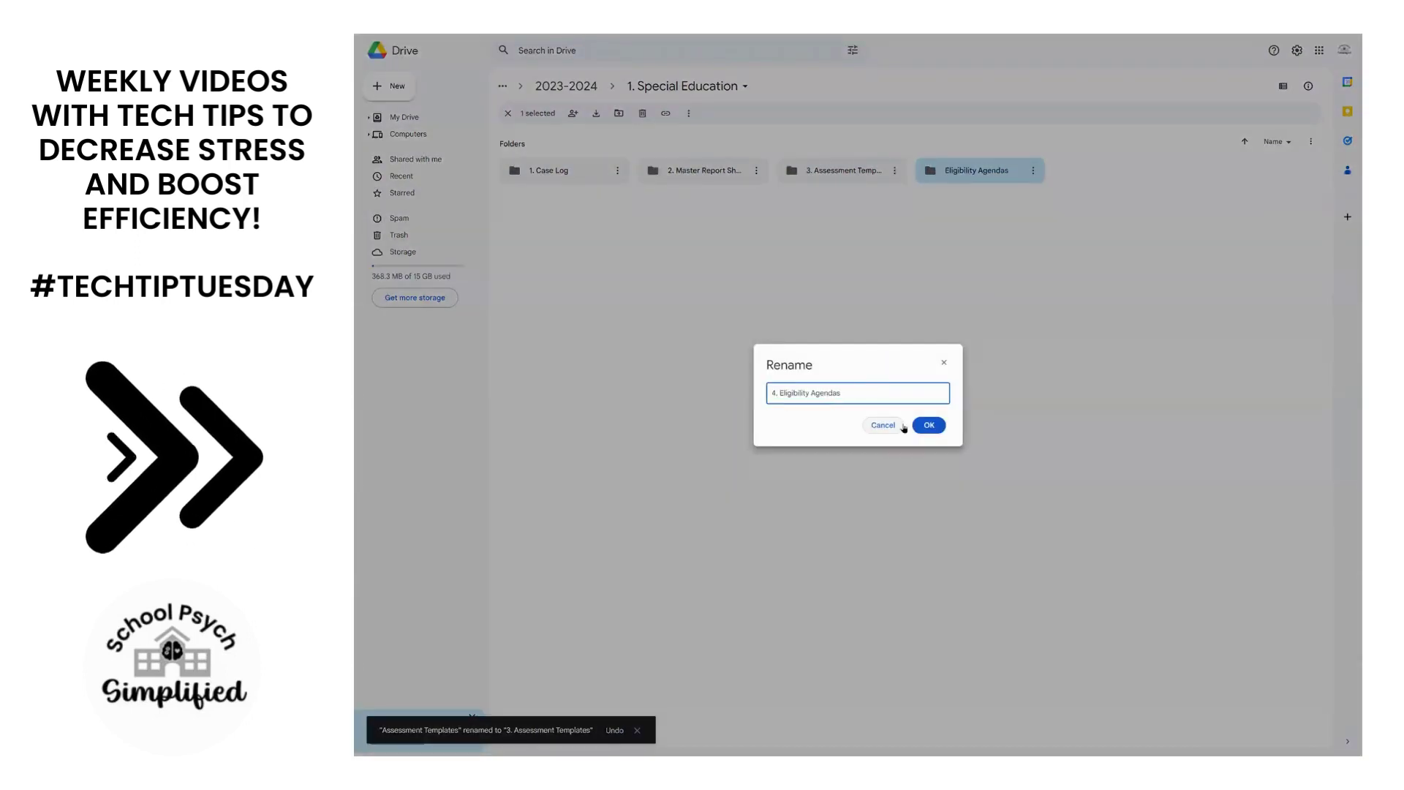
{"action": "left_click", "coordinate": [929, 425]}
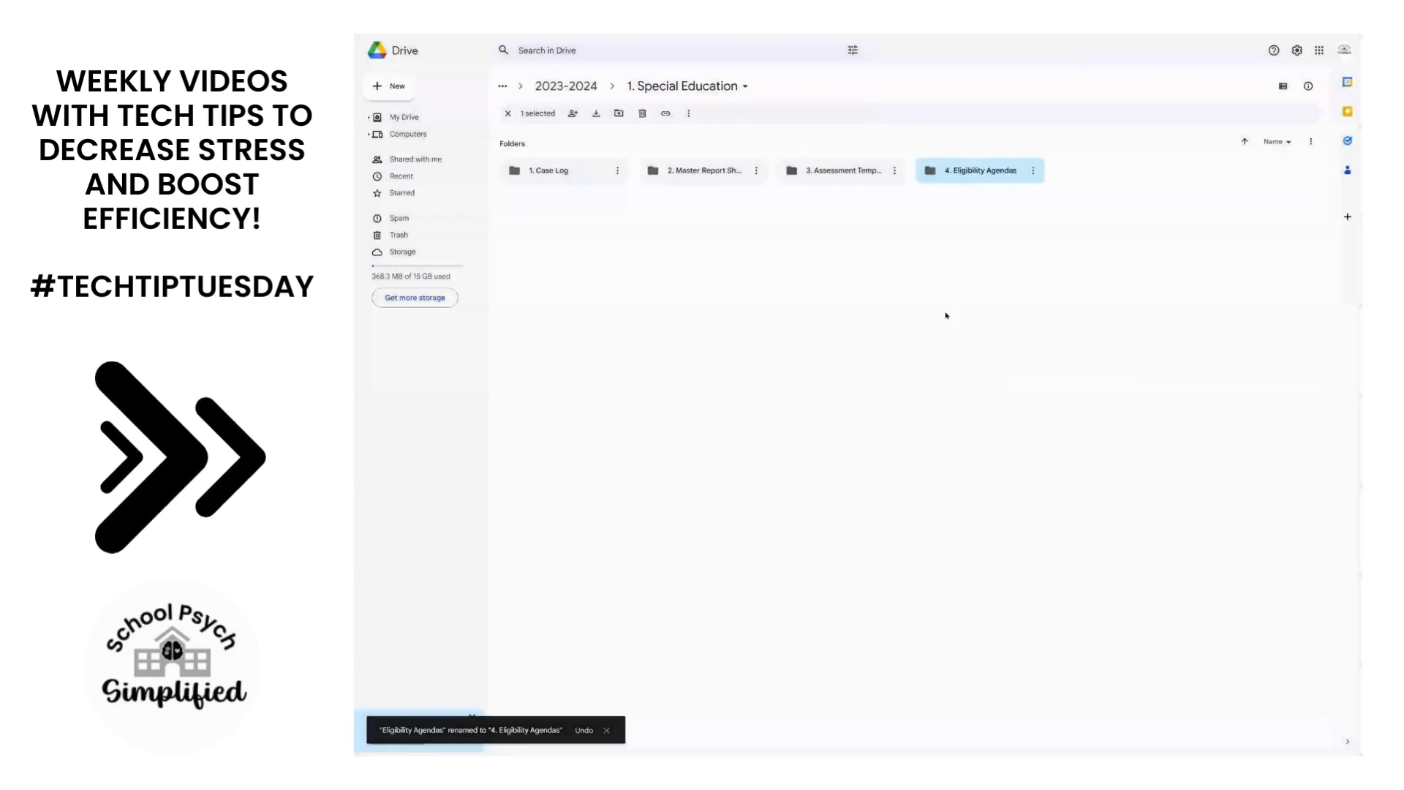
{"action": "left_click", "coordinate": [909, 270]}
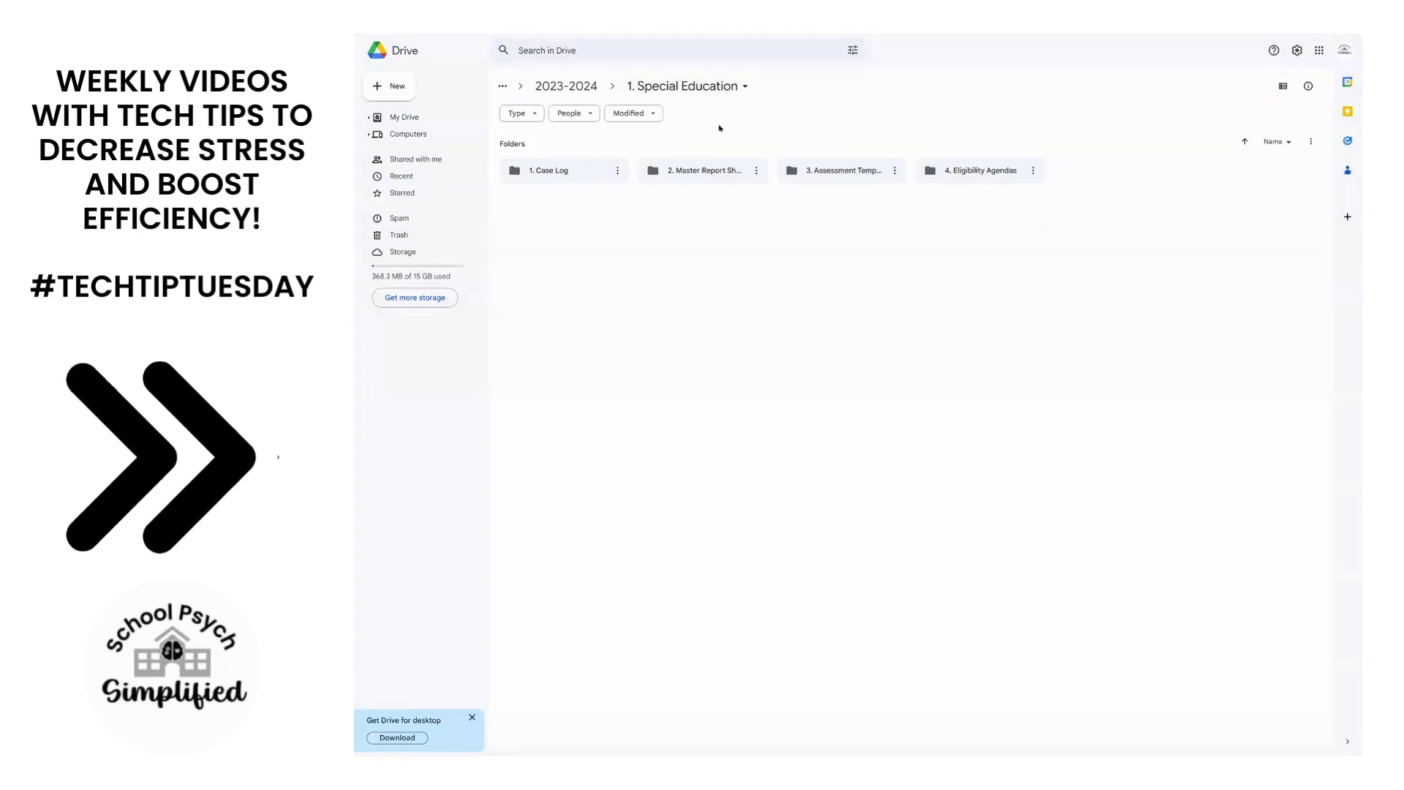
Change the folder color of 1. Case Log to pink and clear the selection
{"action": "right_click", "coordinate": [578, 176]}
{"action": "mouse_move", "coordinate": [648, 269]}
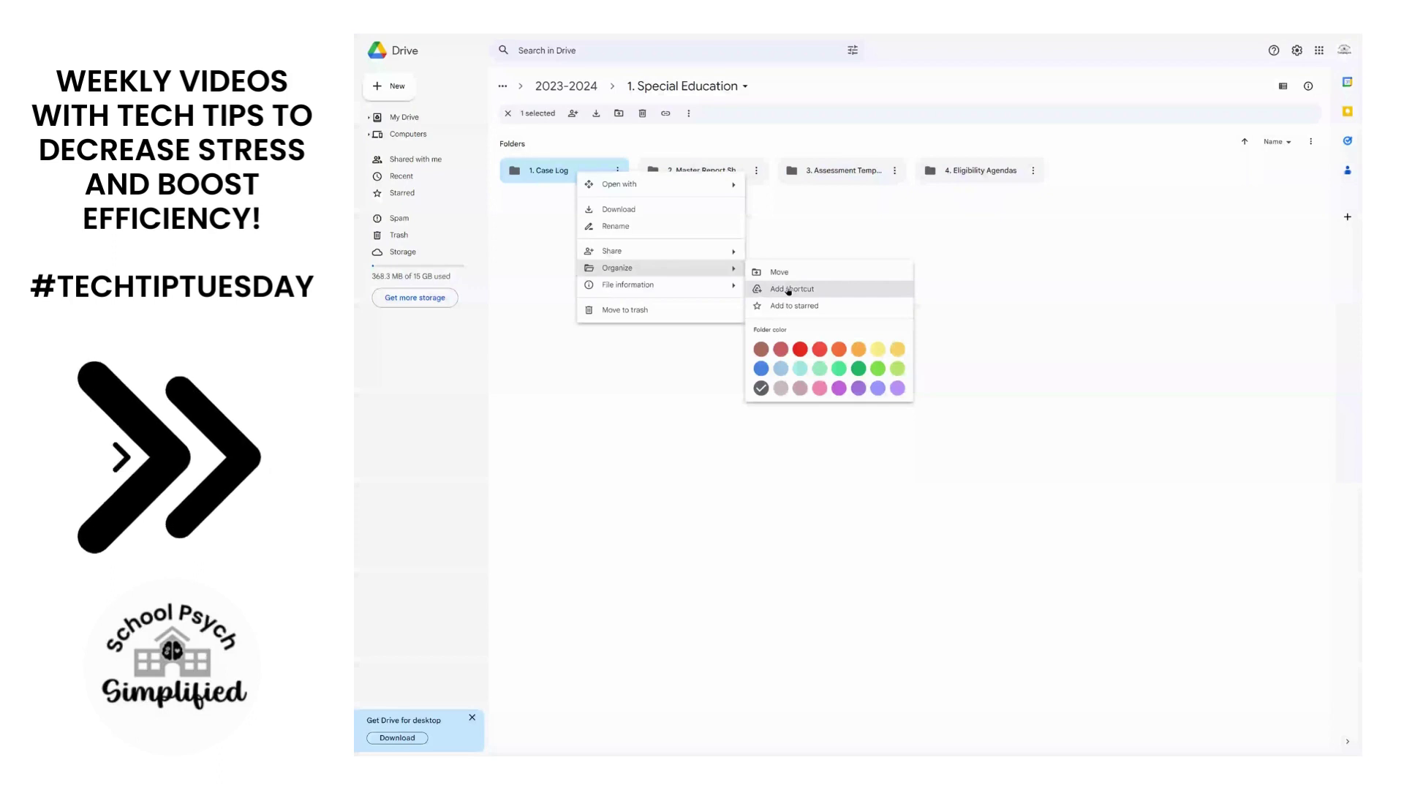
{"action": "left_click", "coordinate": [818, 388]}
{"action": "left_click", "coordinate": [606, 209]}
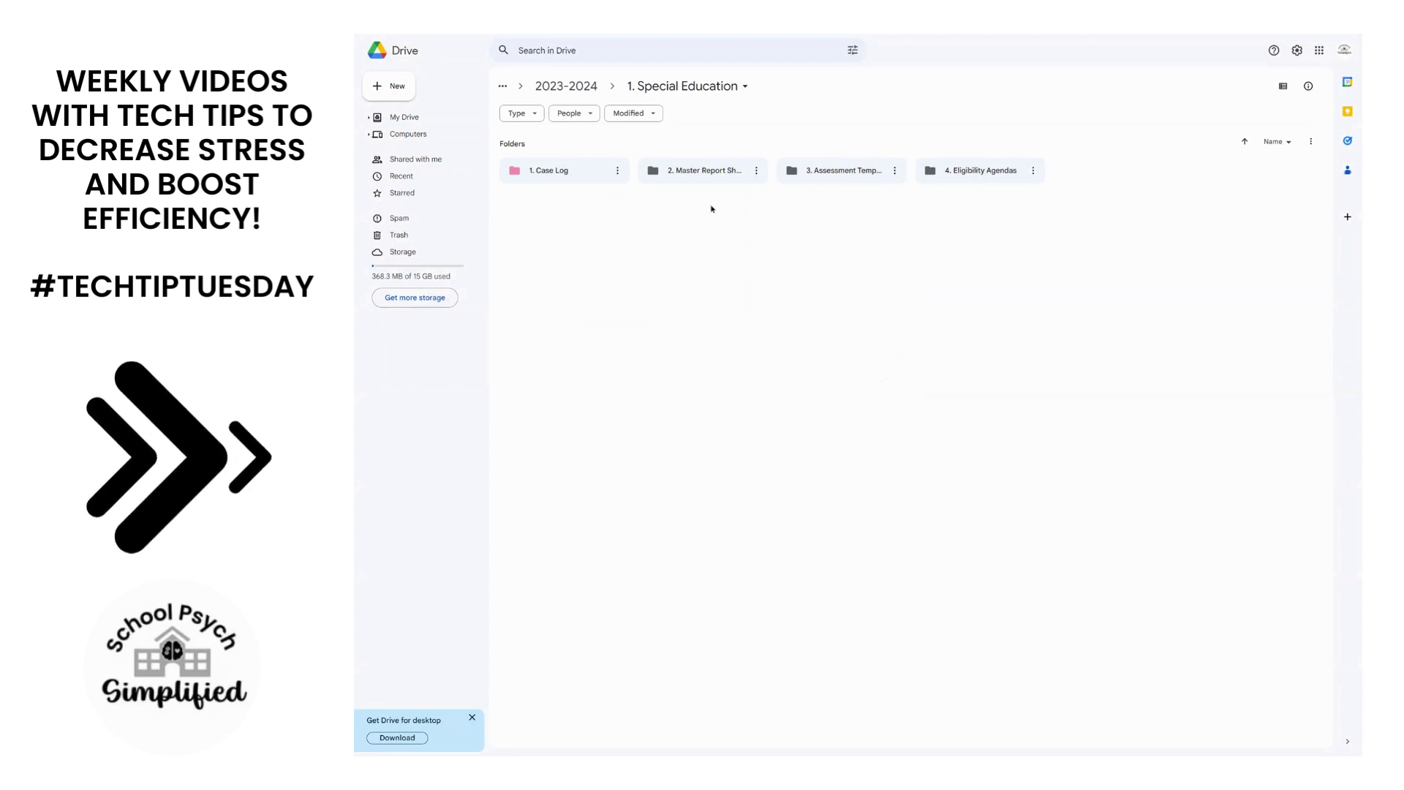
Change the folder color of 2. Master Report Shell, 3. Assessment Templates and 4. Eligibility Agendas to pink together and clear the selection
{"action": "left_click_drag", "start_coordinate": [711, 209], "coordinate": [980, 156]}
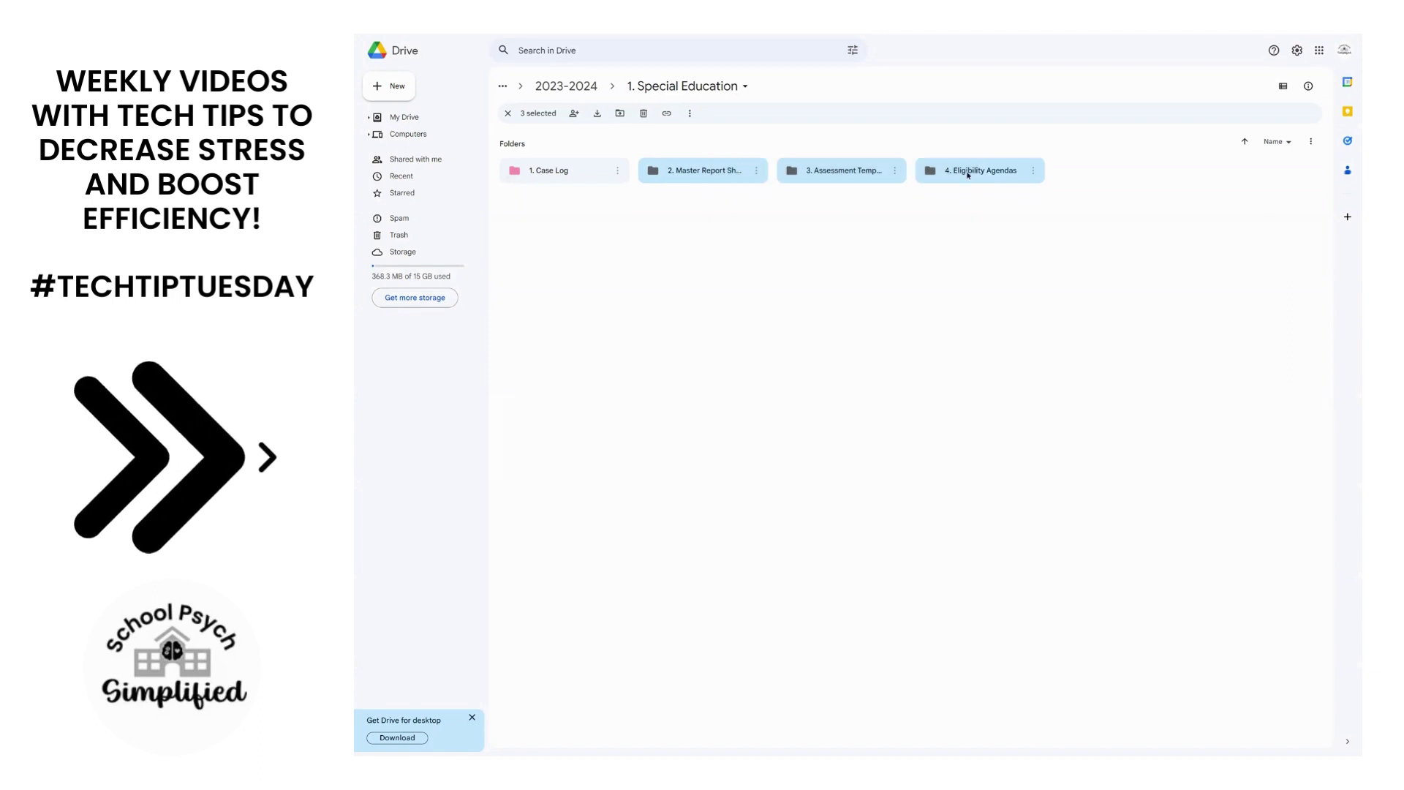
{"action": "right_click", "coordinate": [966, 176]}
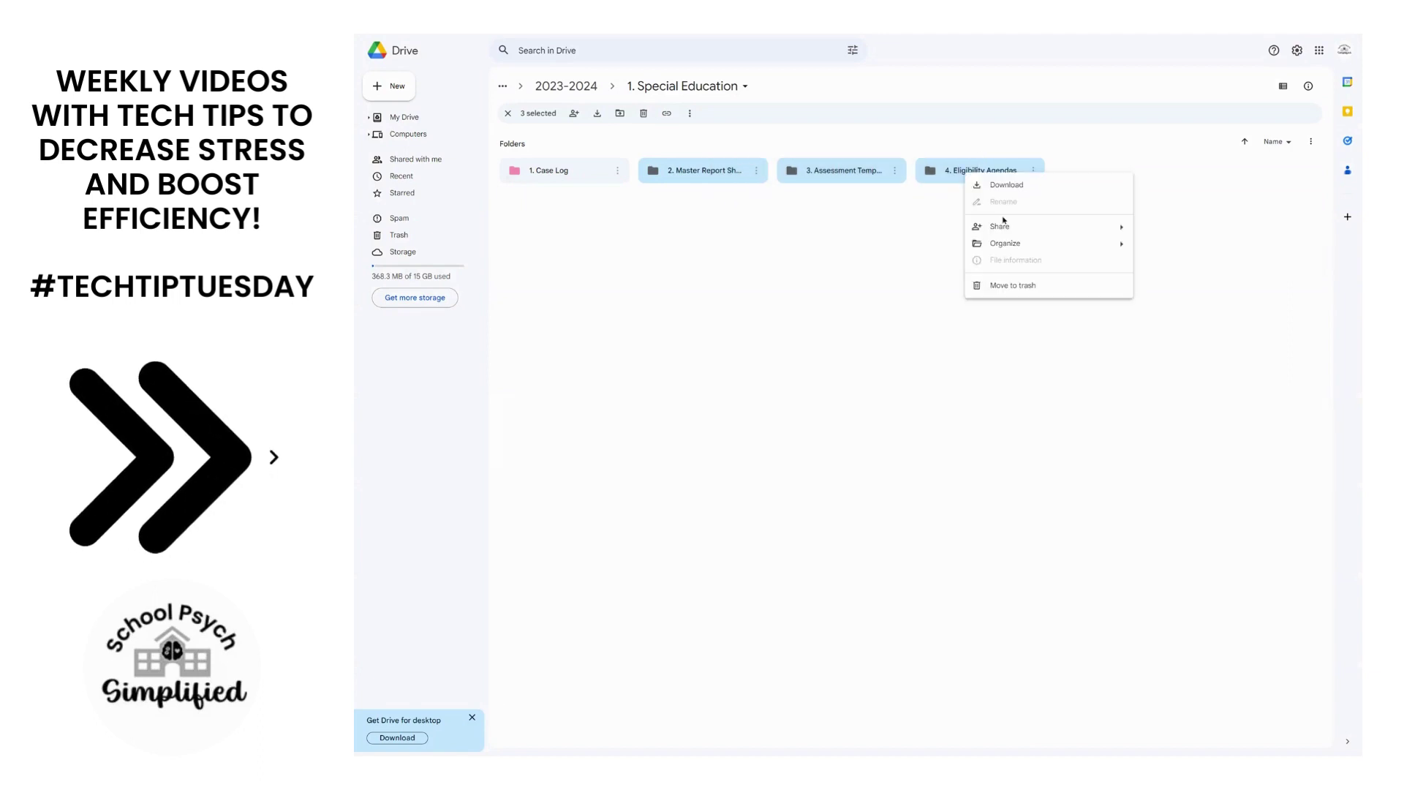
{"action": "mouse_move", "coordinate": [1015, 244]}
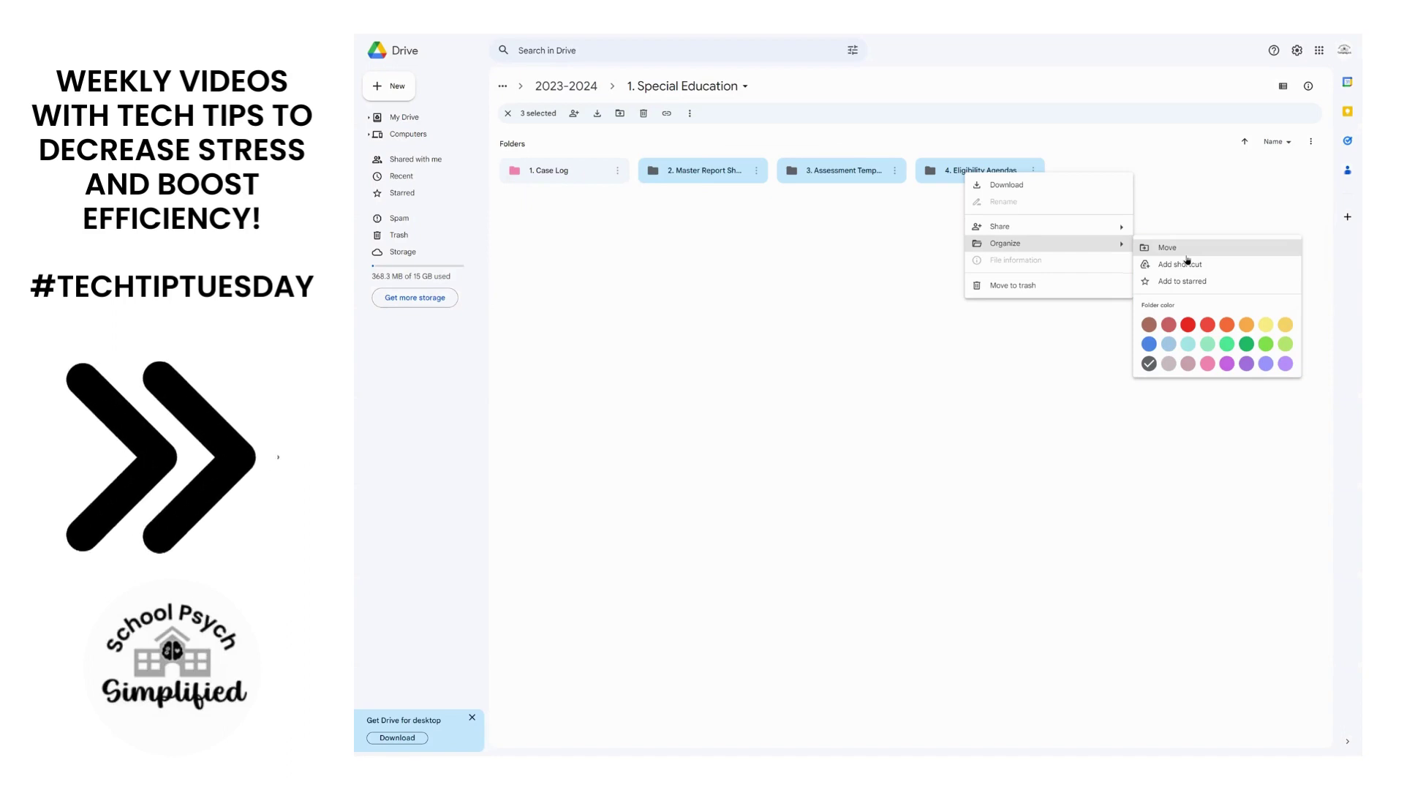
{"action": "left_click", "coordinate": [1208, 363]}
{"action": "left_click", "coordinate": [835, 282]}
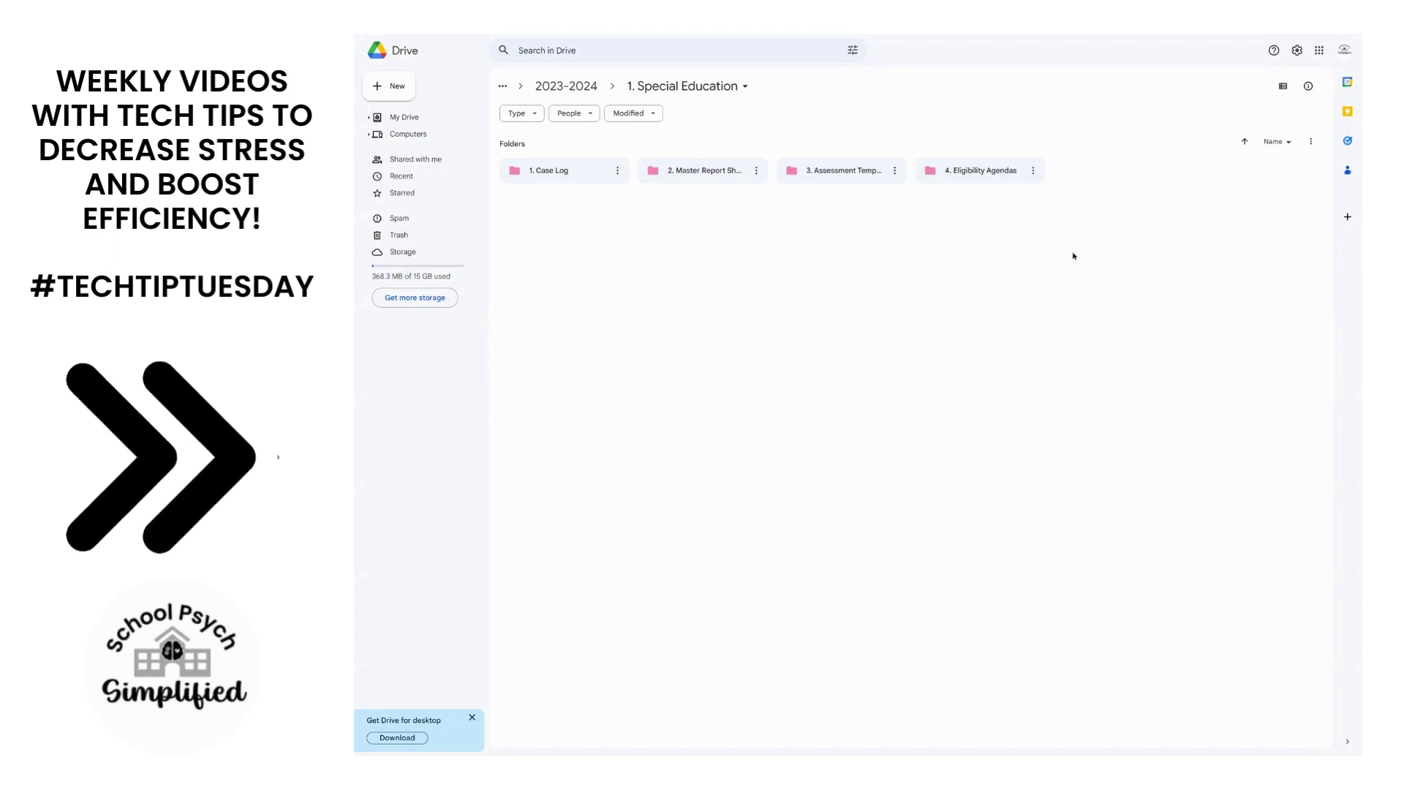
Create a new folder named "5. Recommendations" inside 1. Special Education
{"action": "right_click", "coordinate": [834, 296]}
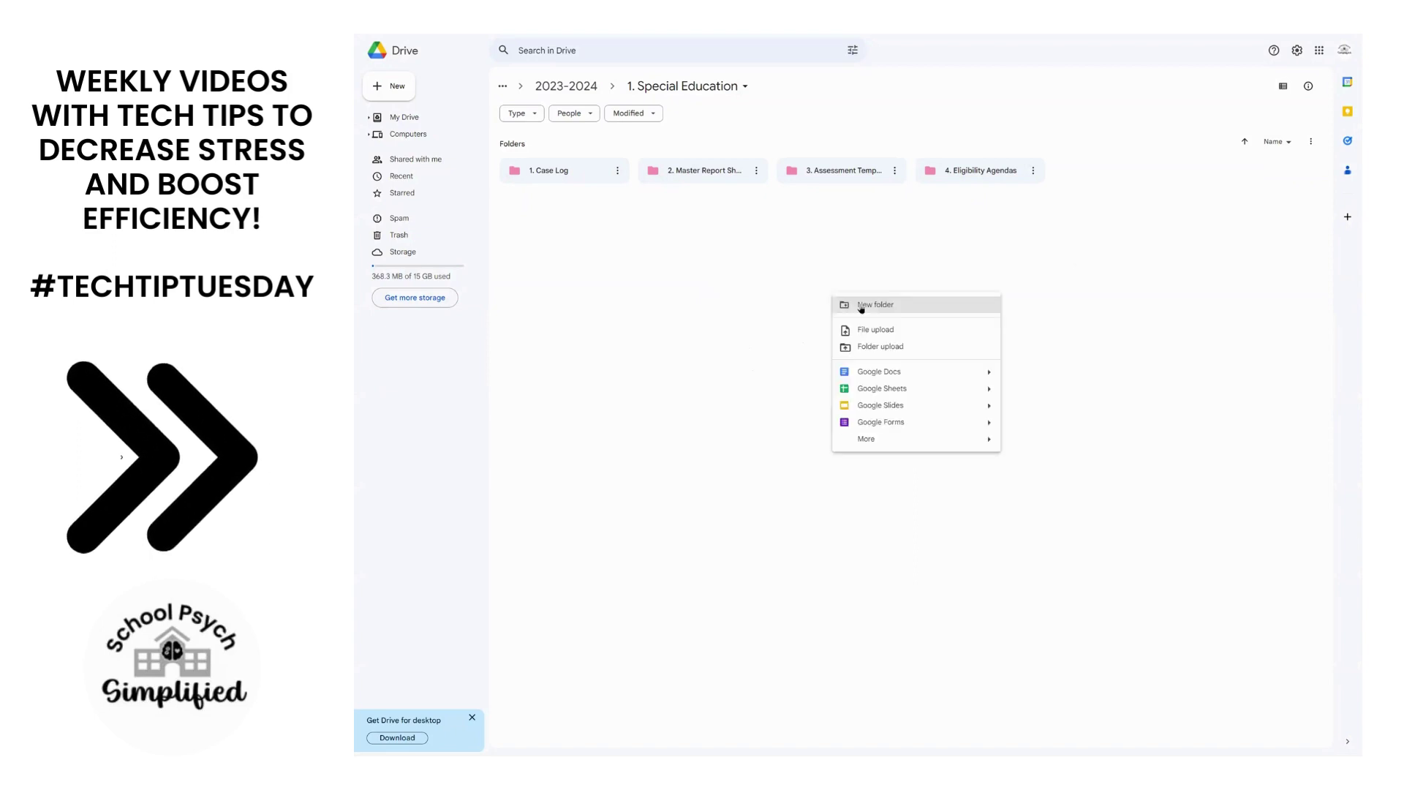
{"action": "left_click", "coordinate": [863, 305]}
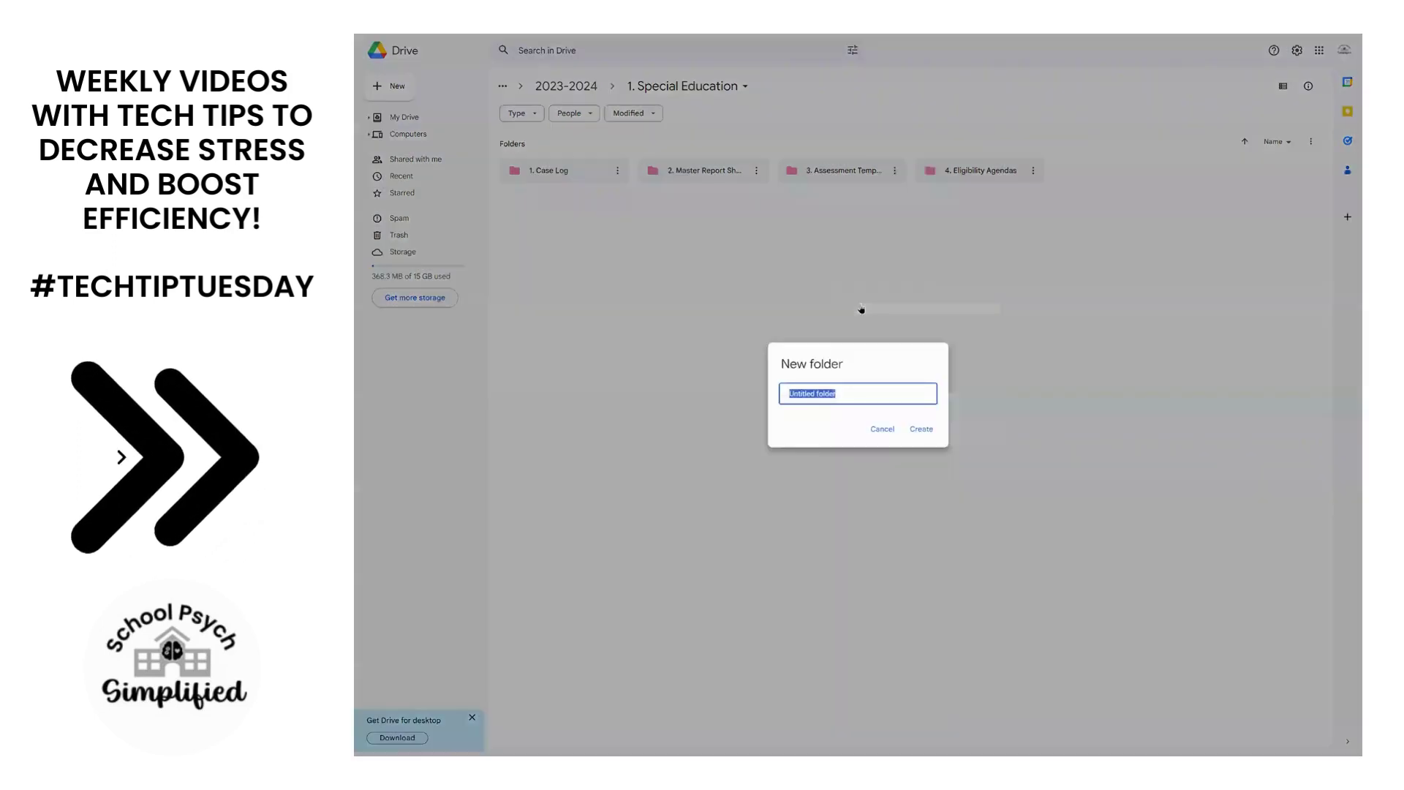
{"action": "type", "text": "5. Red"}
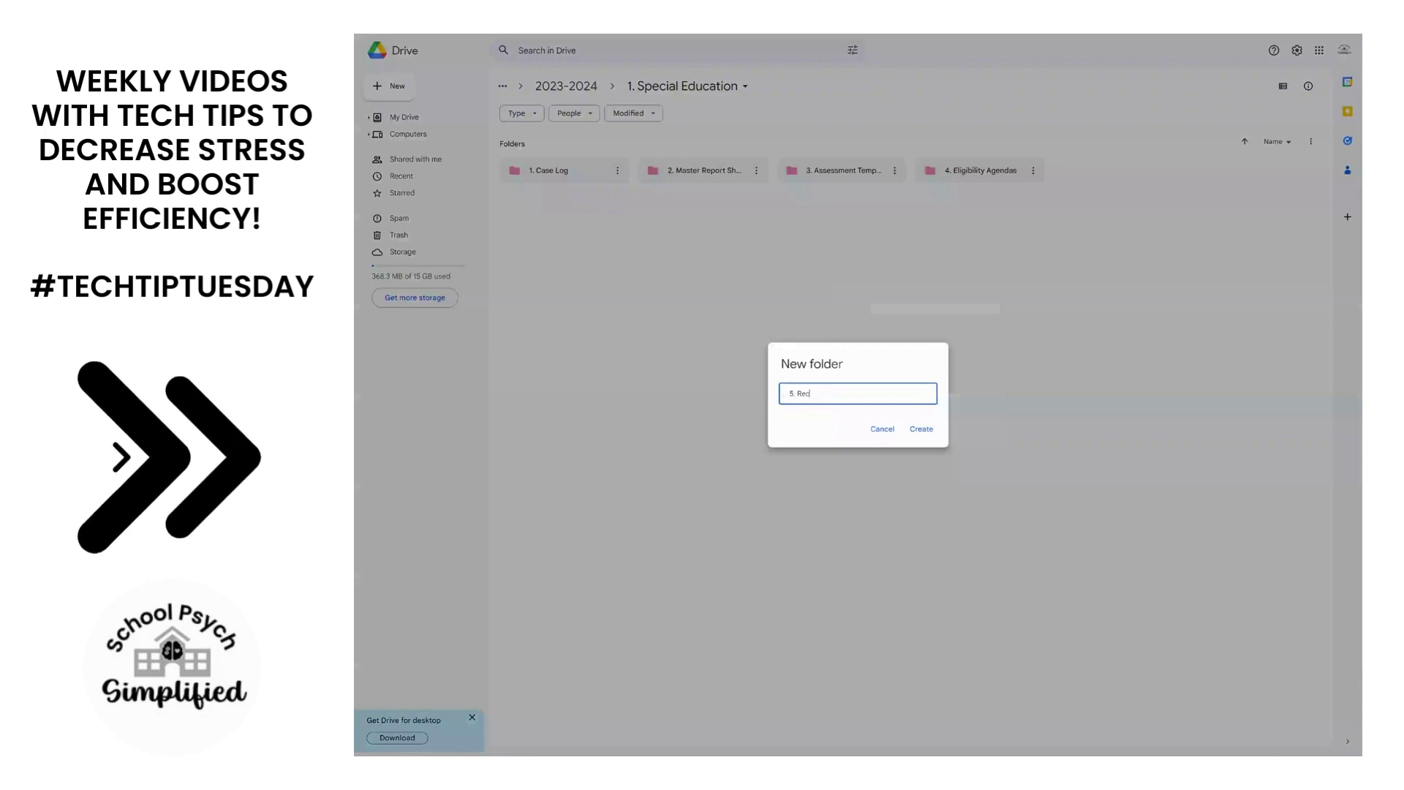
{"action": "type", "text": "ommenda"}
{"action": "key", "text": "Return"}
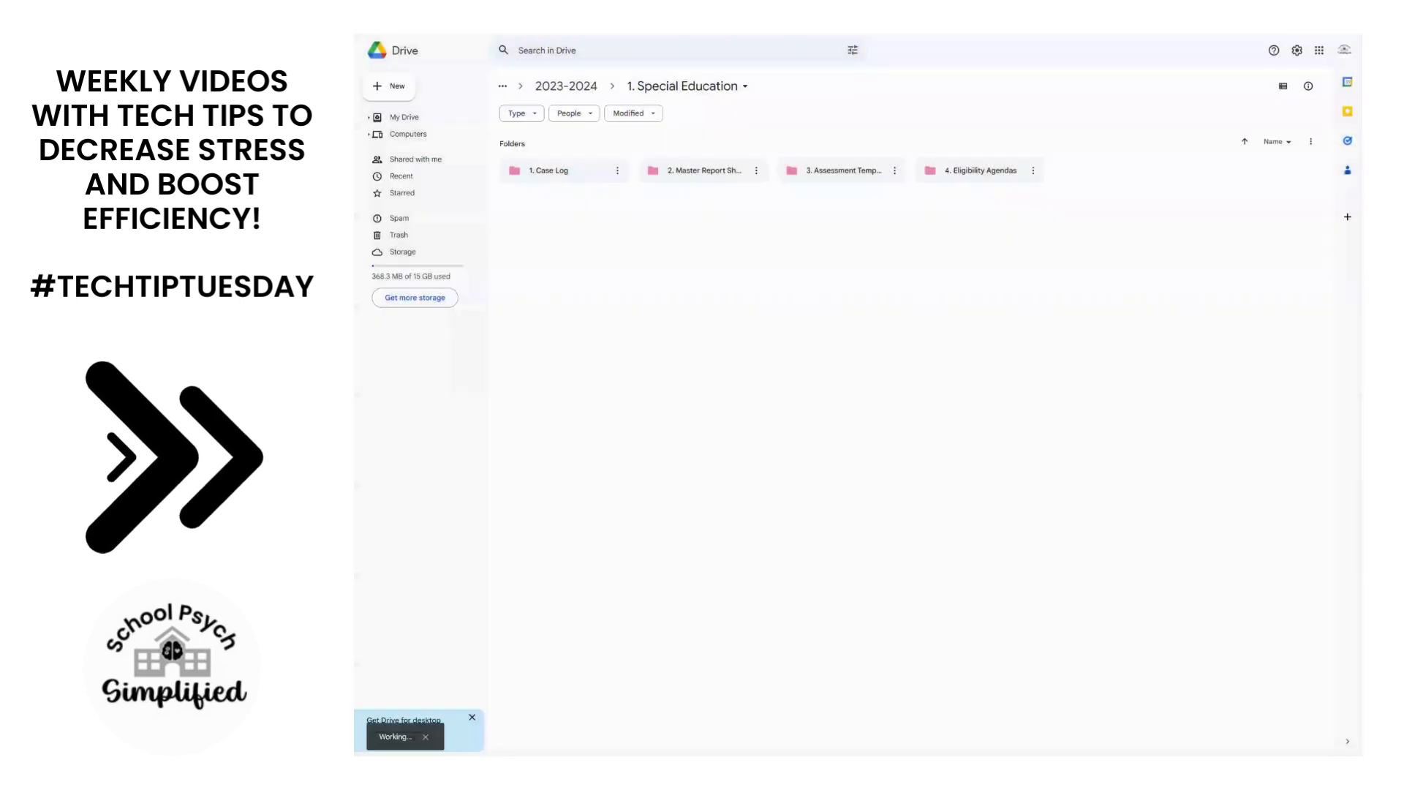
Change the folder color of 5. Recommendations to pink and clear the selection
{"action": "right_click", "coordinate": [1118, 180]}
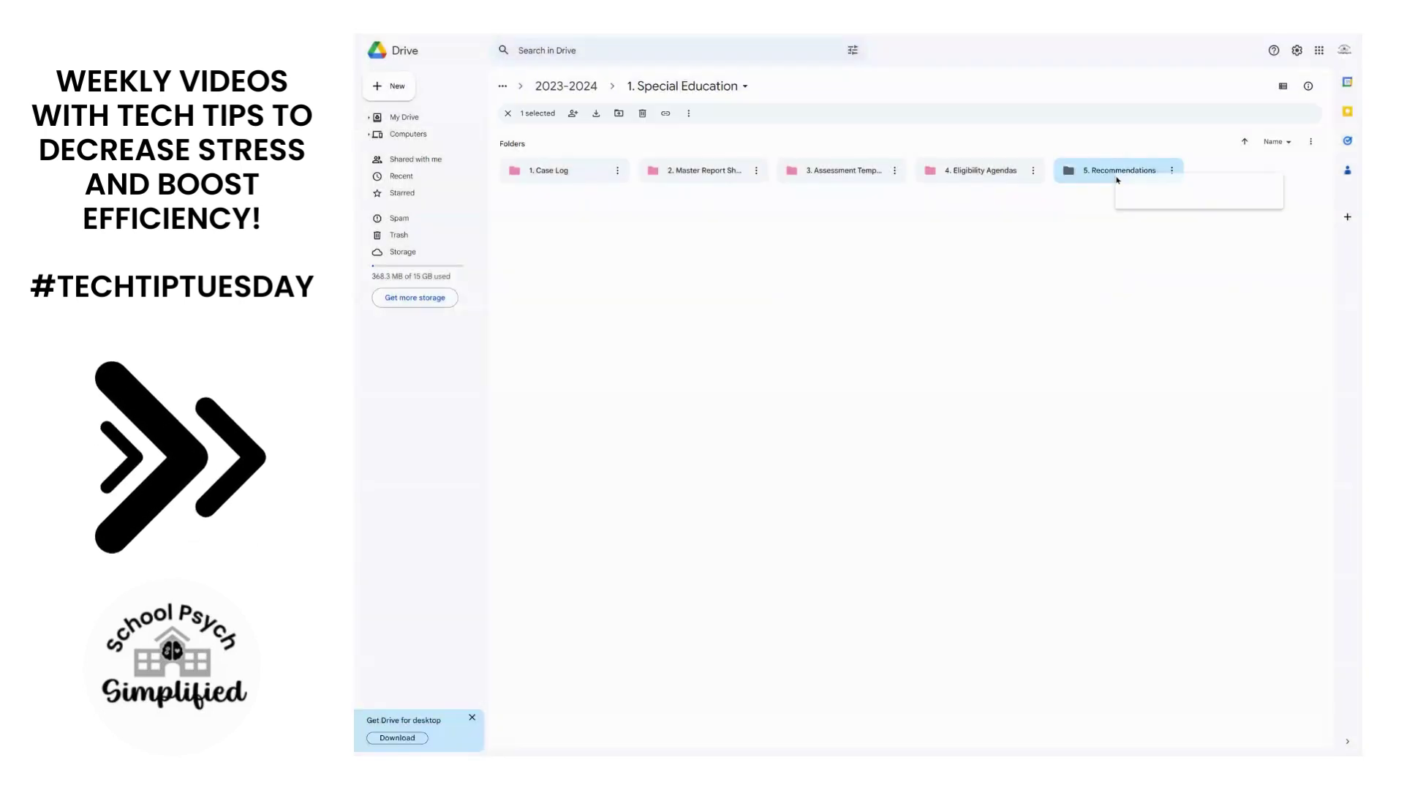
{"action": "mouse_move", "coordinate": [1172, 277]}
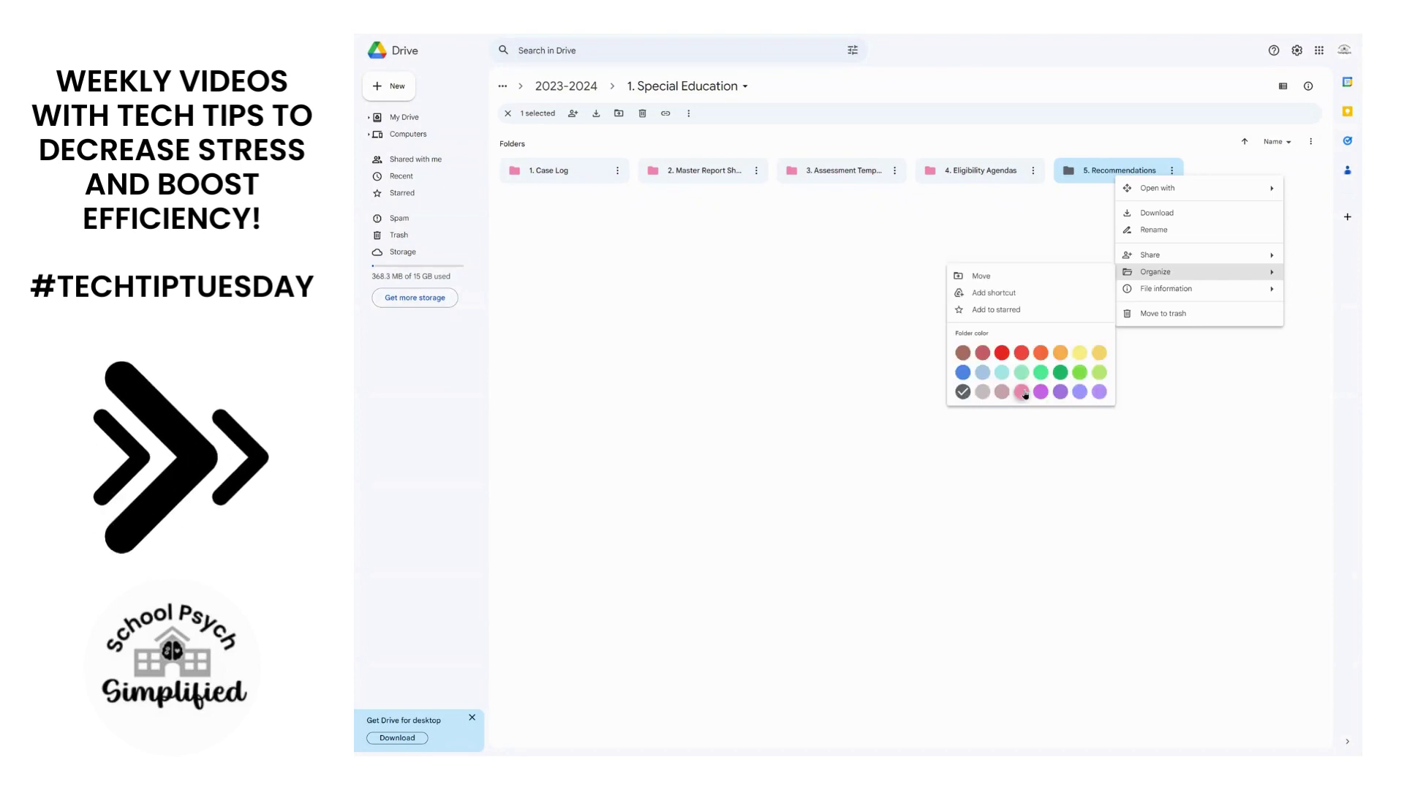
{"action": "left_click", "coordinate": [1022, 392]}
{"action": "left_click", "coordinate": [749, 308]}
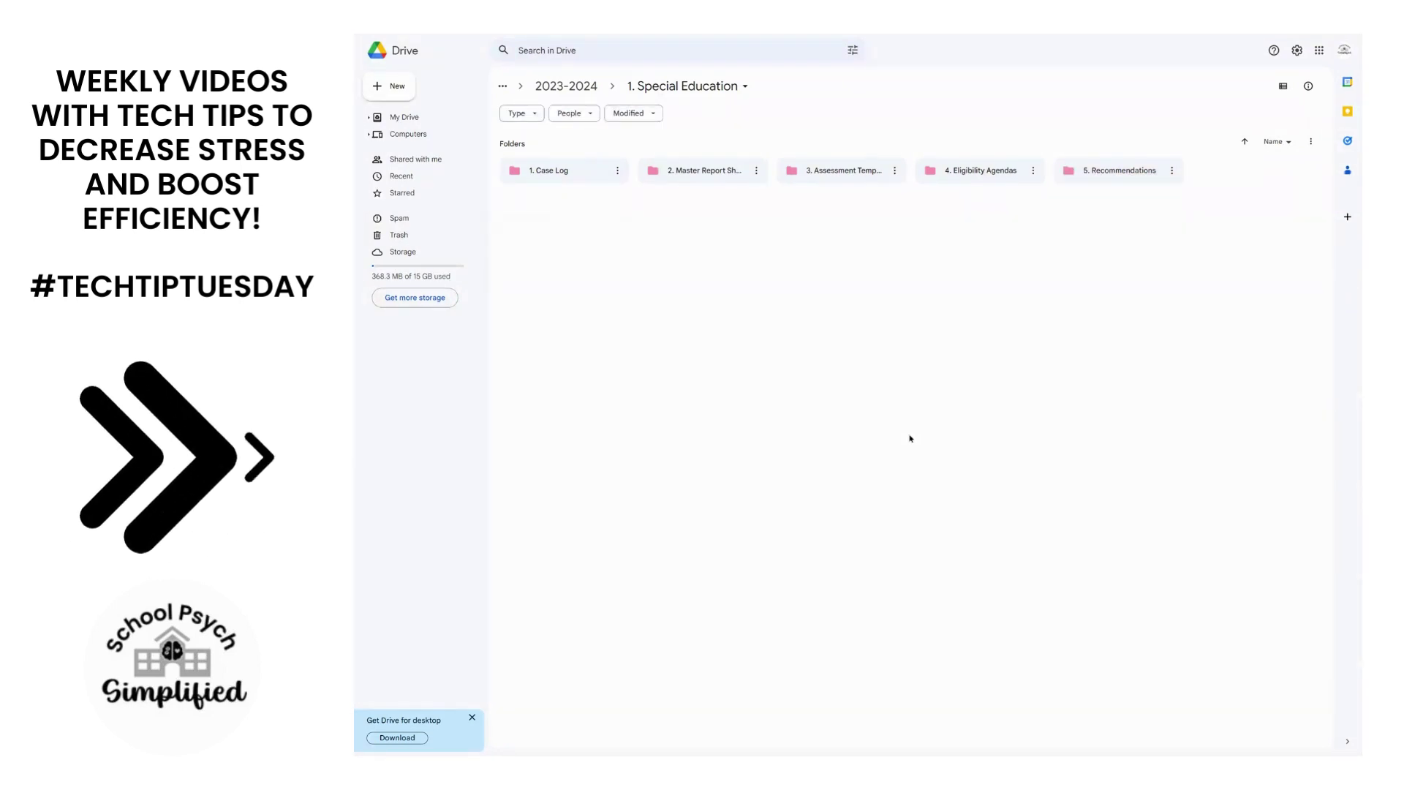
Go up to the 2023-2024 folder and change the folder color of 1. Special Education to pink
{"action": "left_click", "coordinate": [566, 86]}
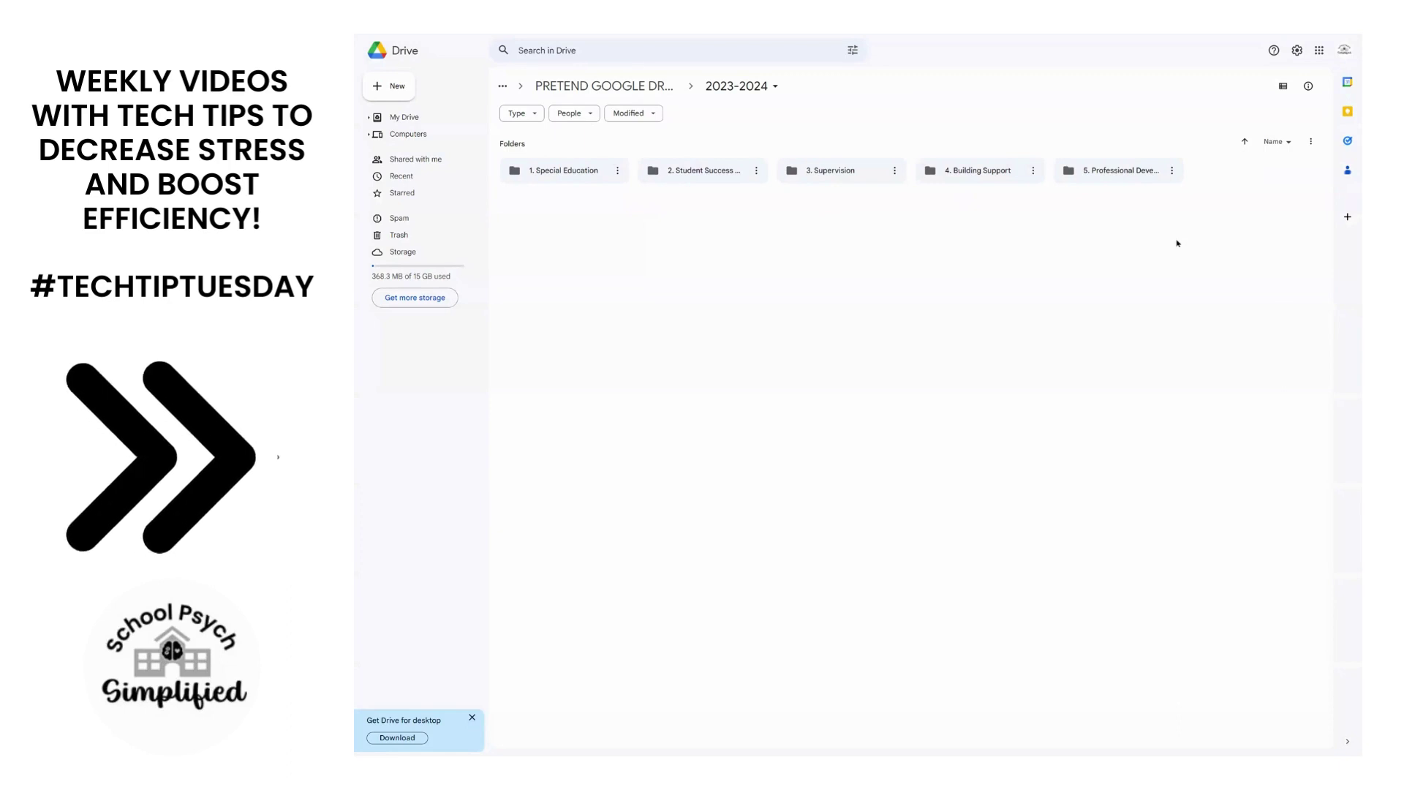
{"action": "left_click", "coordinate": [560, 176]}
{"action": "right_click", "coordinate": [560, 179]}
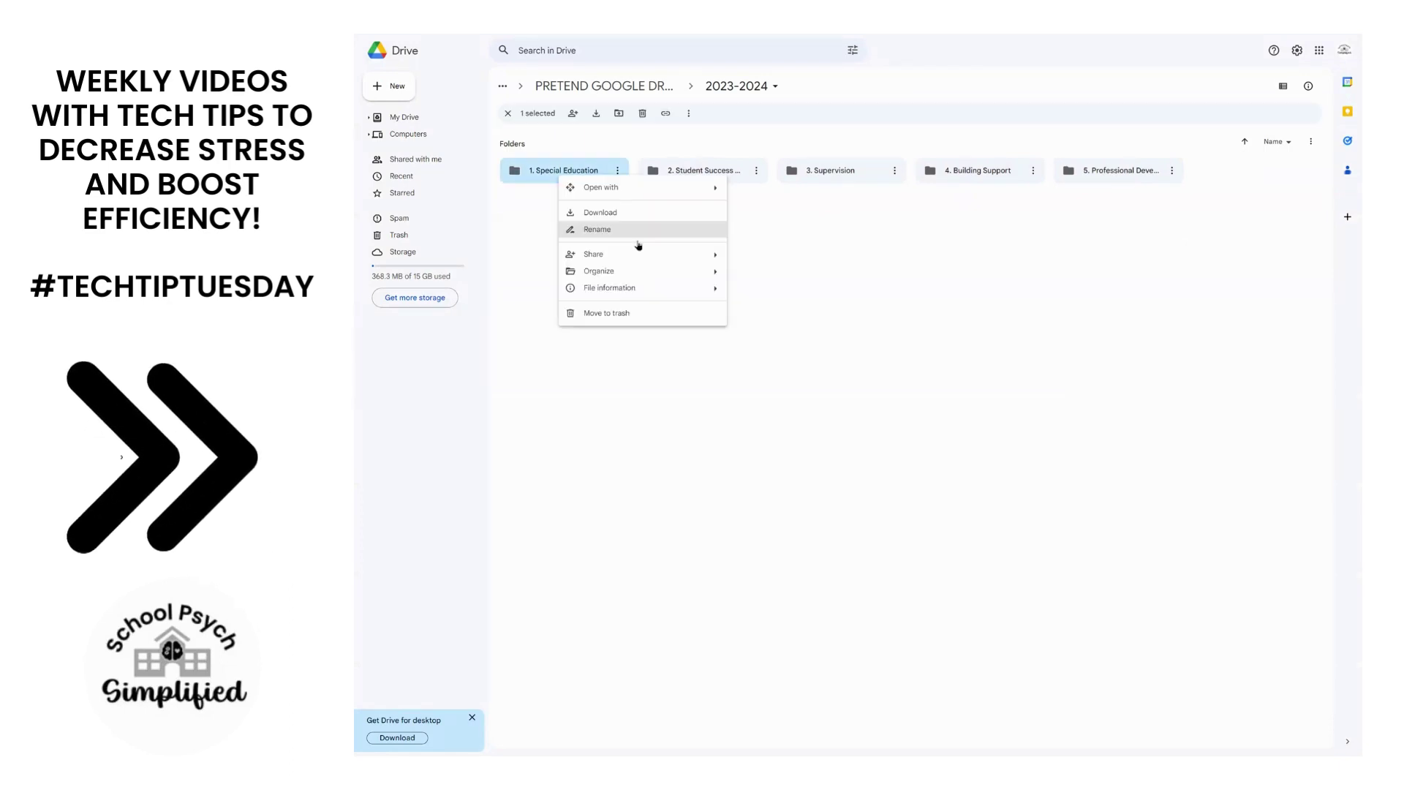
{"action": "mouse_move", "coordinate": [670, 272]}
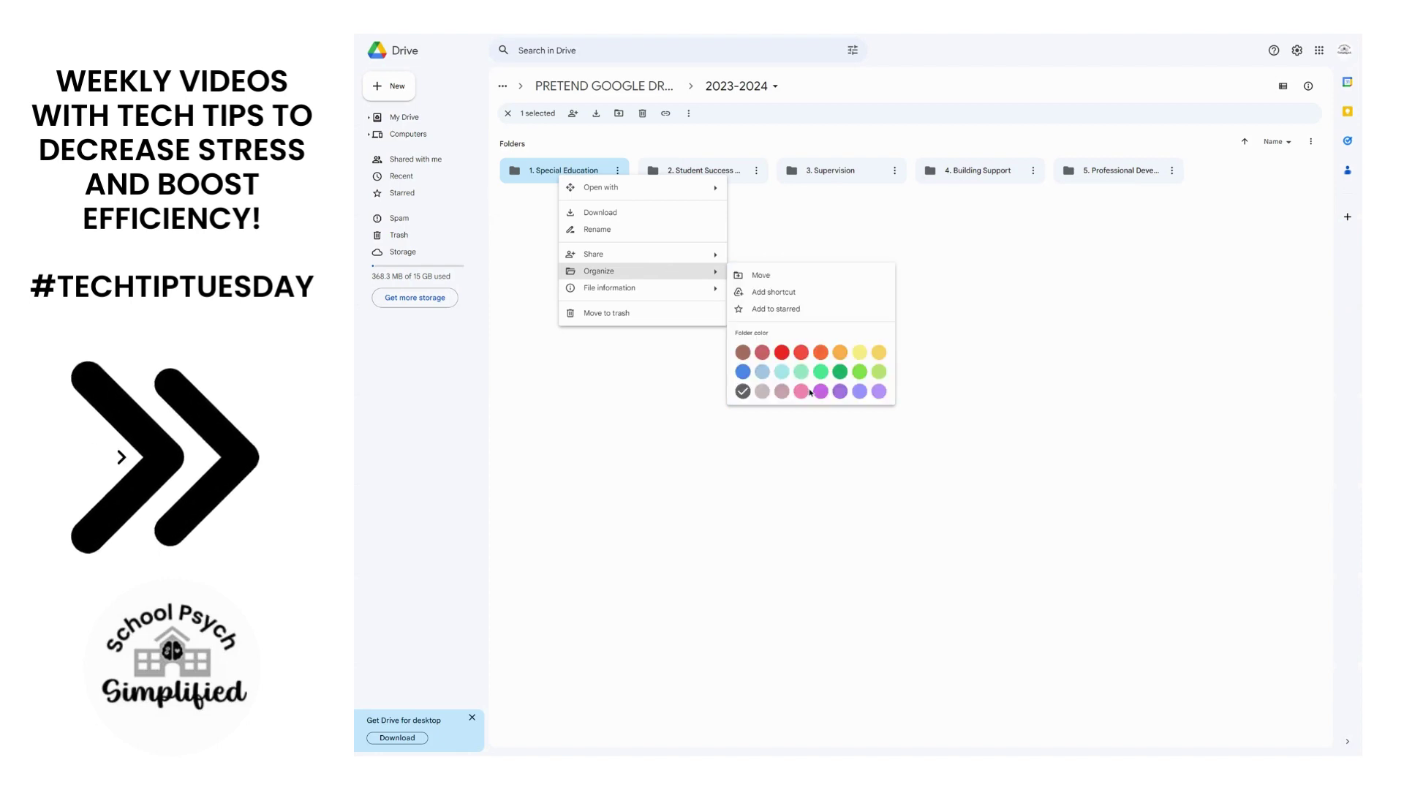
{"action": "left_click", "coordinate": [807, 392]}
{"action": "left_click", "coordinate": [728, 214]}
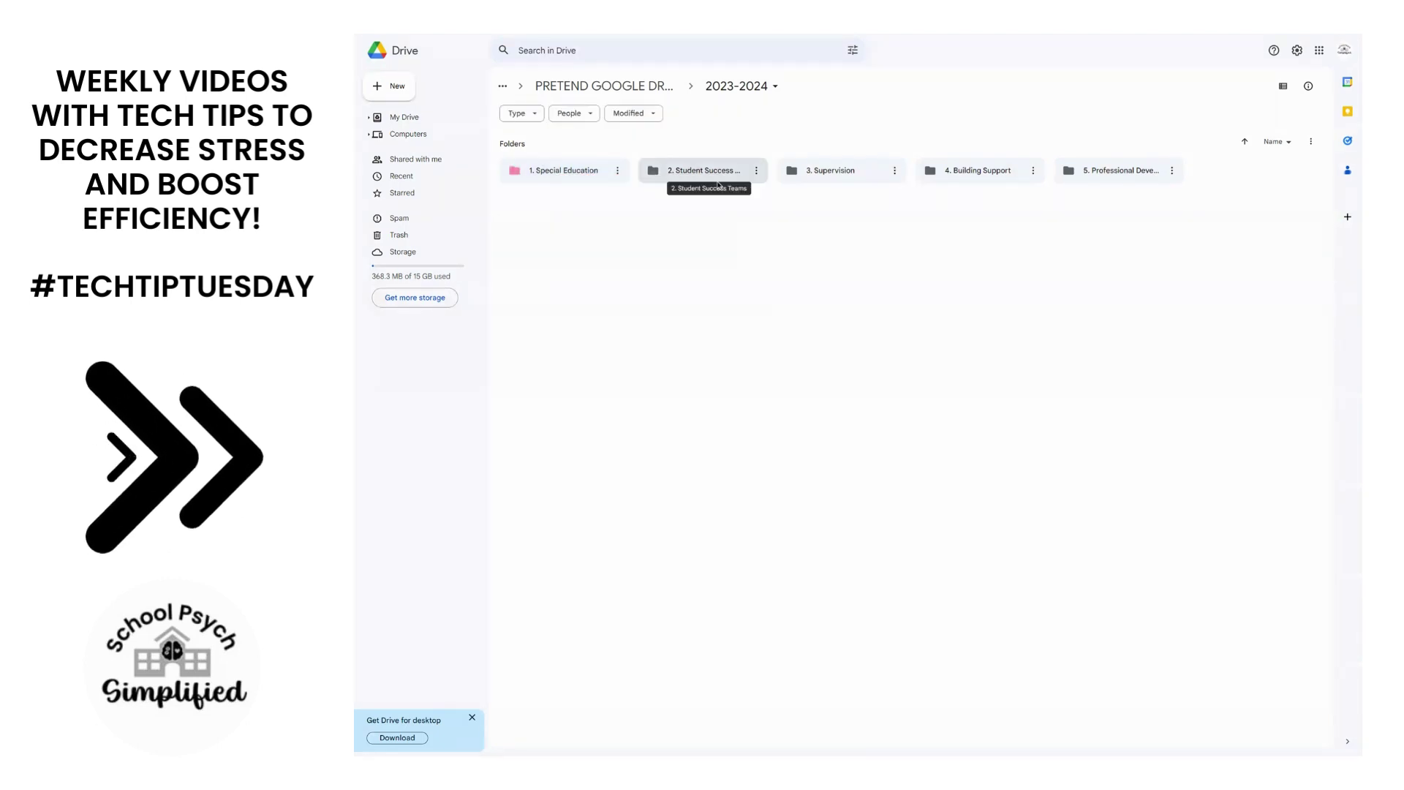
Set the folder color of 2. Student Success Teams to orange and of 3. Supervision to light yellow
{"action": "right_click", "coordinate": [718, 185]}
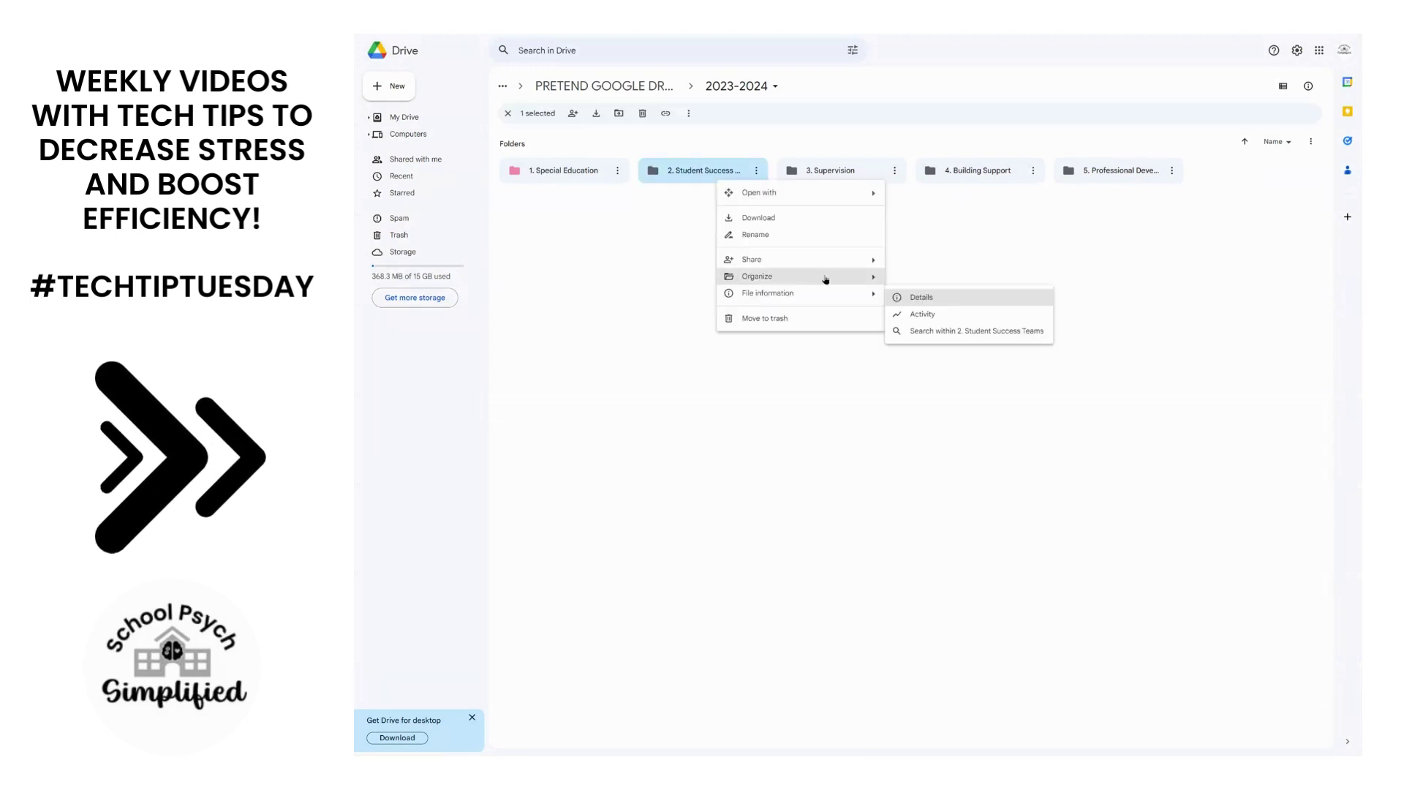
{"action": "mouse_move", "coordinate": [825, 280]}
{"action": "left_click", "coordinate": [998, 357]}
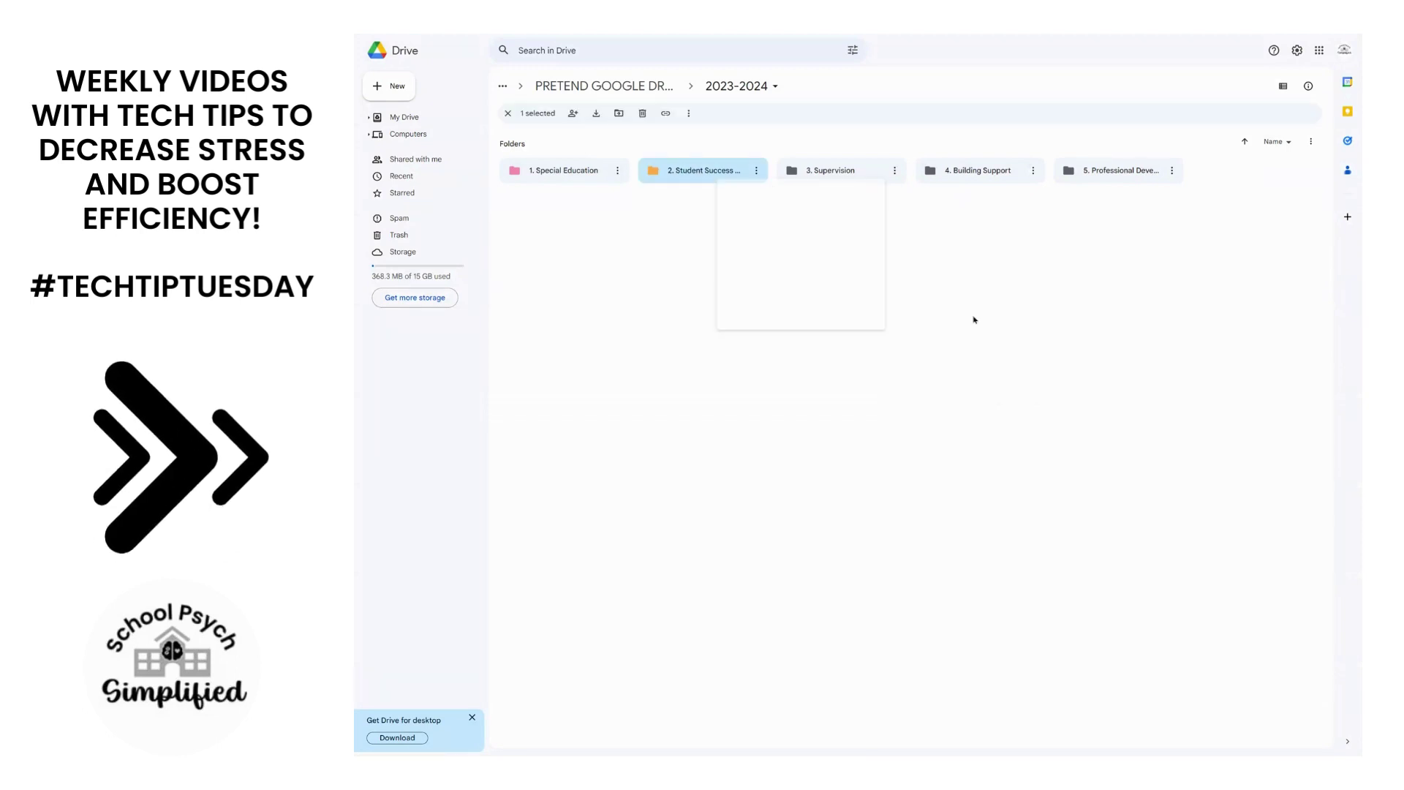
{"action": "right_click", "coordinate": [875, 177]}
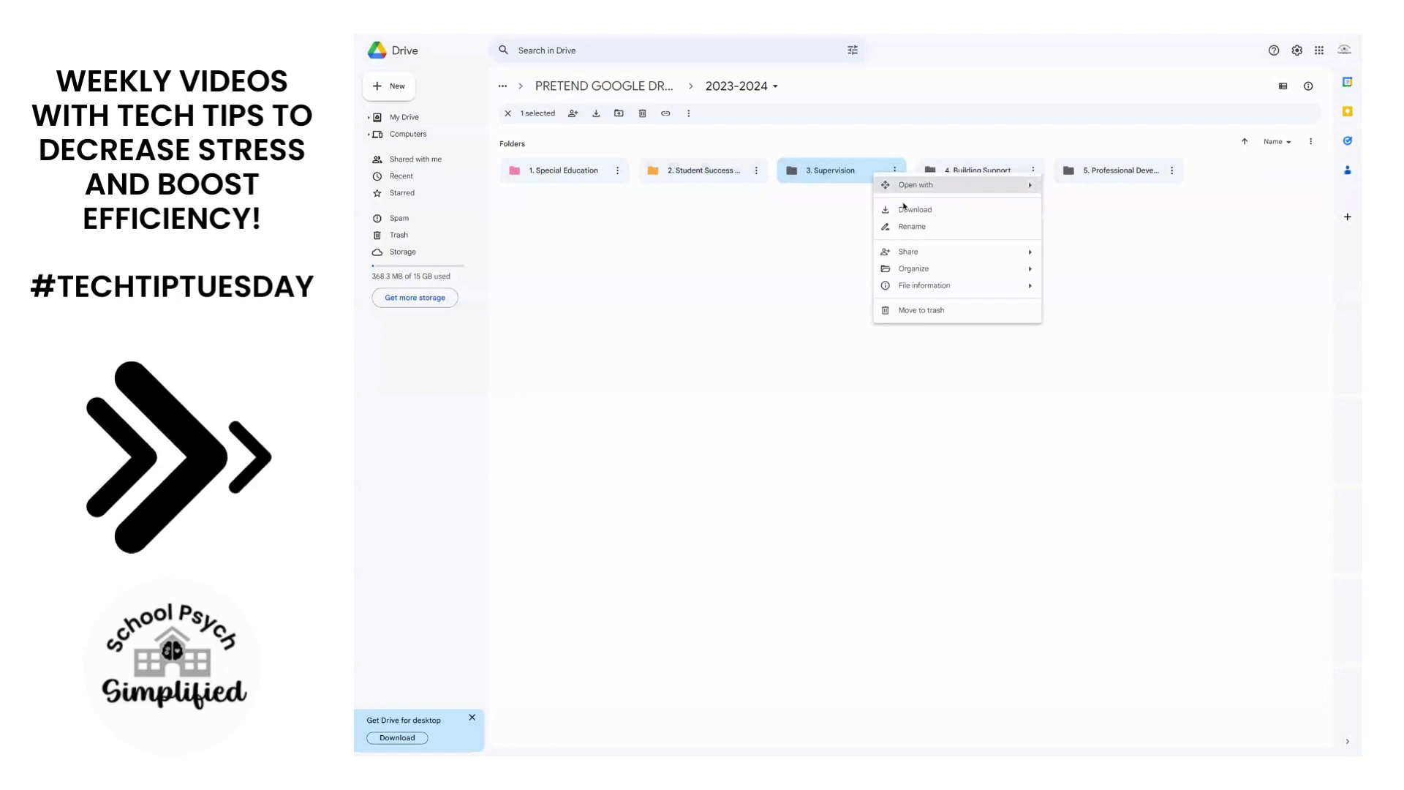
{"action": "mouse_move", "coordinate": [1027, 268]}
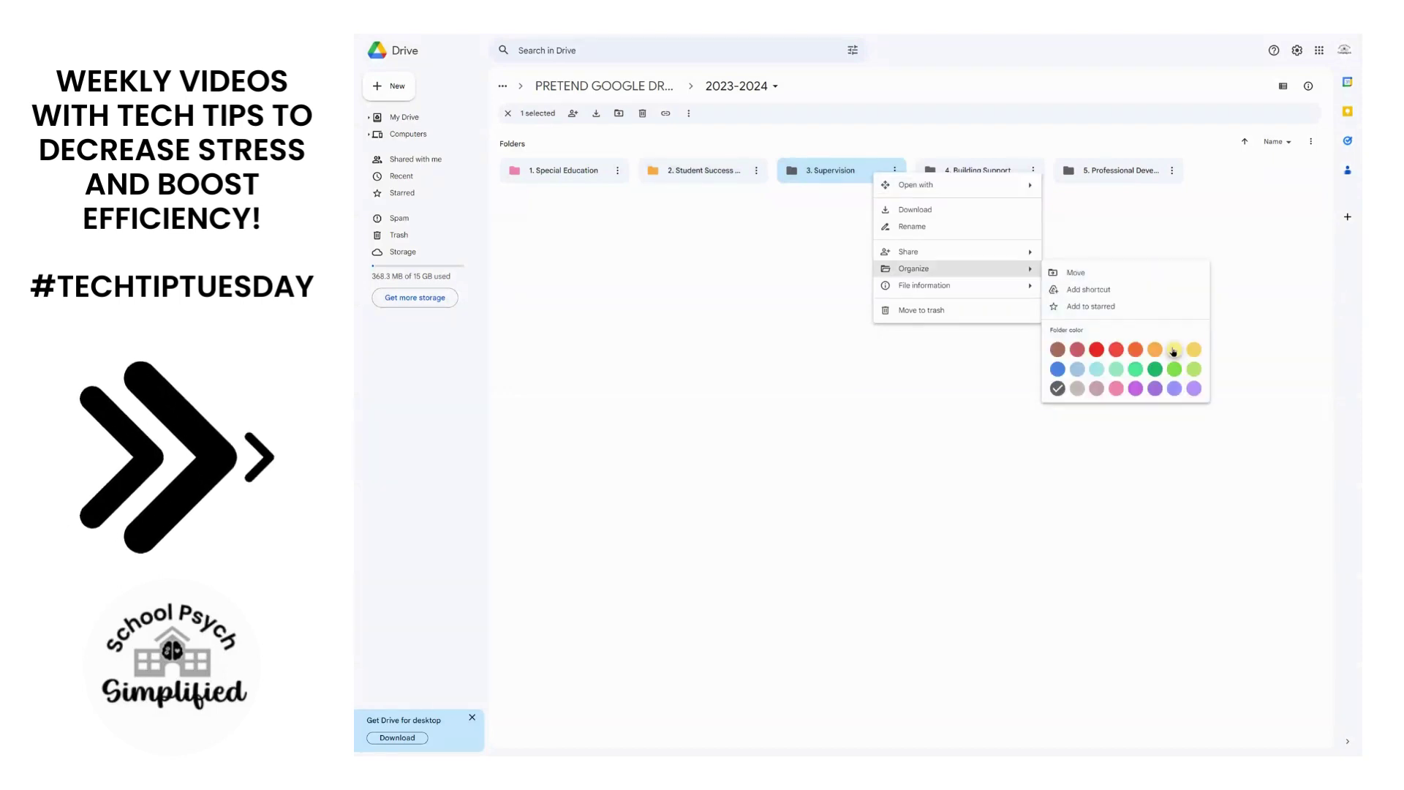
{"action": "left_click", "coordinate": [1173, 349]}
Set the folder color of 4. Building Support to green and the fifth, professional folder to light blue, clearing the selection
{"action": "right_click", "coordinate": [986, 179]}
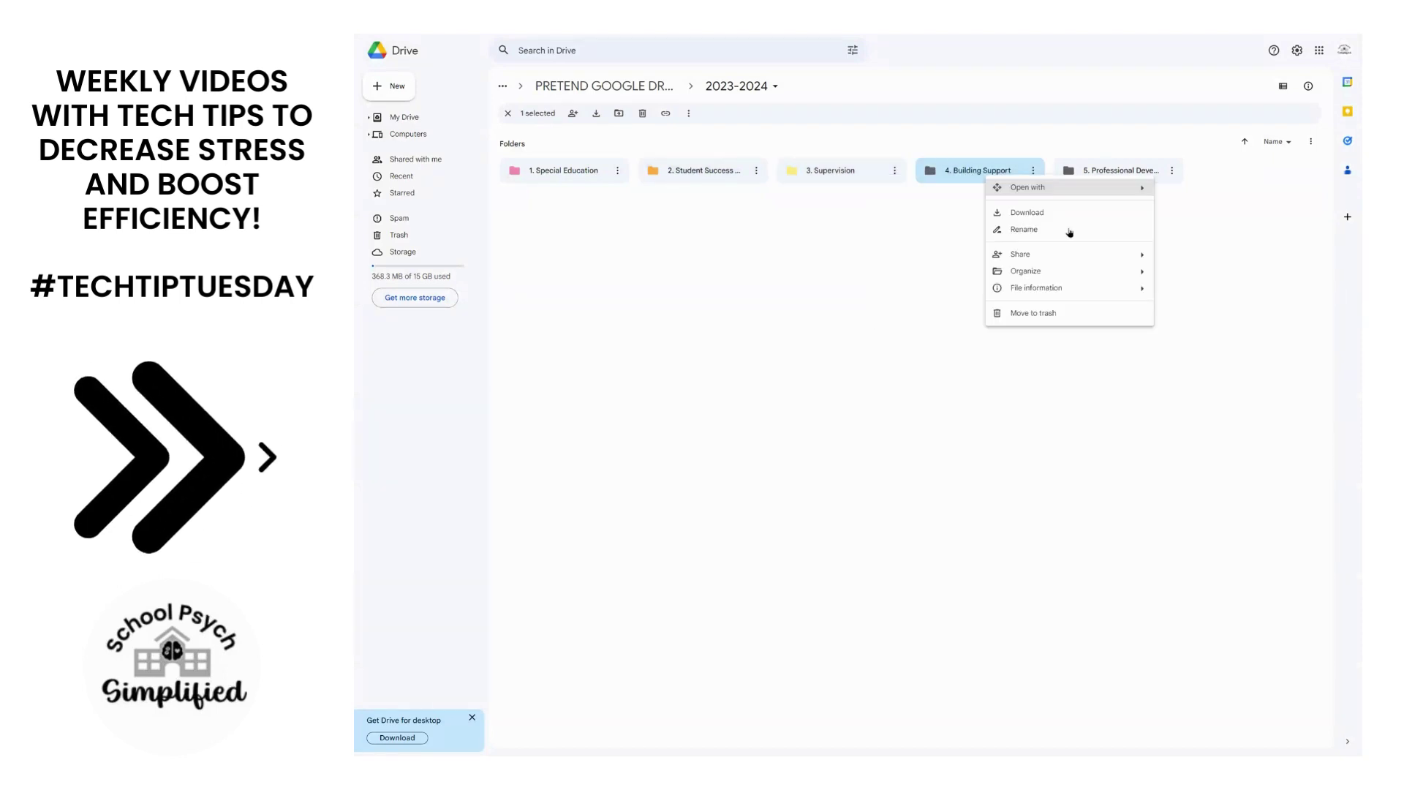
{"action": "mouse_move", "coordinate": [1098, 268]}
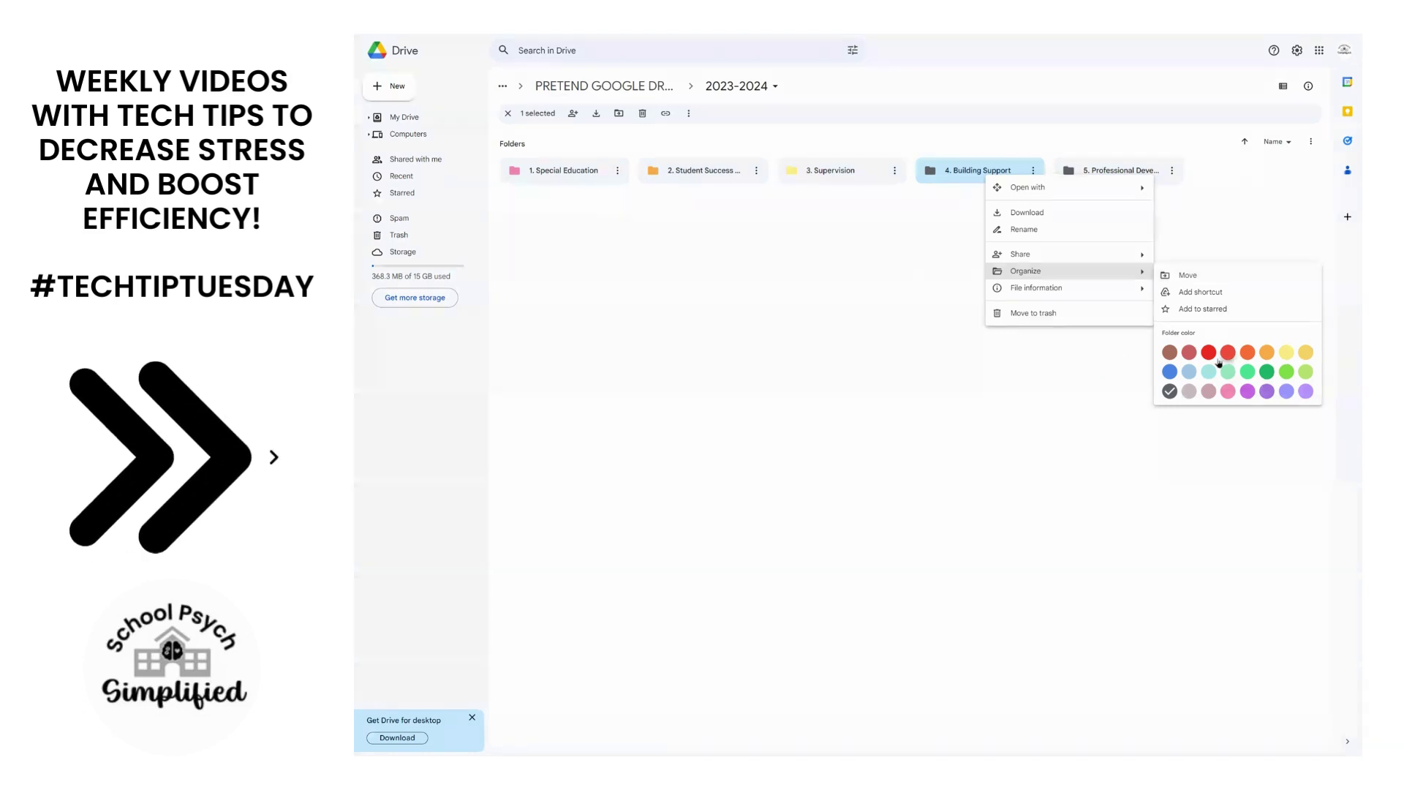
{"action": "left_click", "coordinate": [1246, 373]}
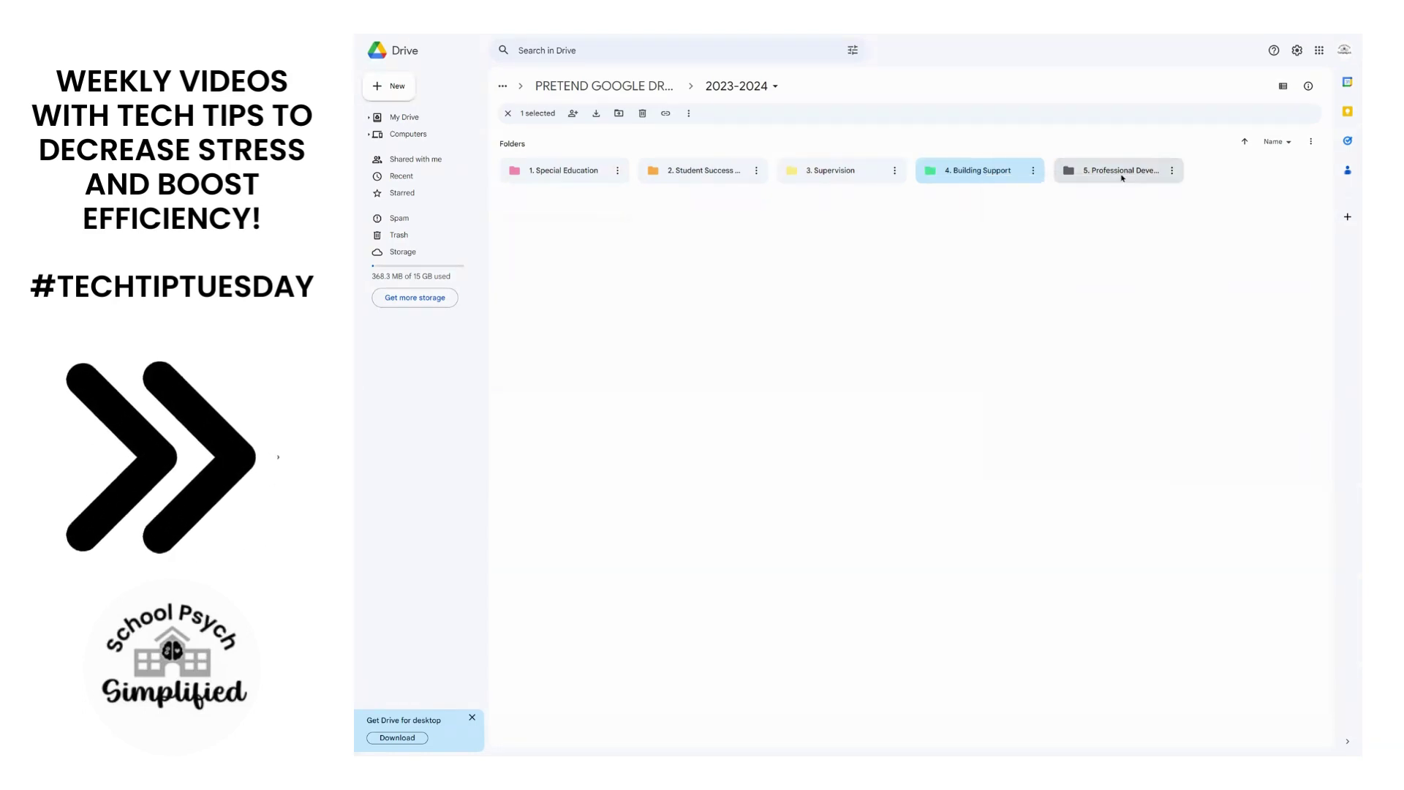
{"action": "right_click", "coordinate": [1123, 177]}
{"action": "mouse_move", "coordinate": [1215, 272]}
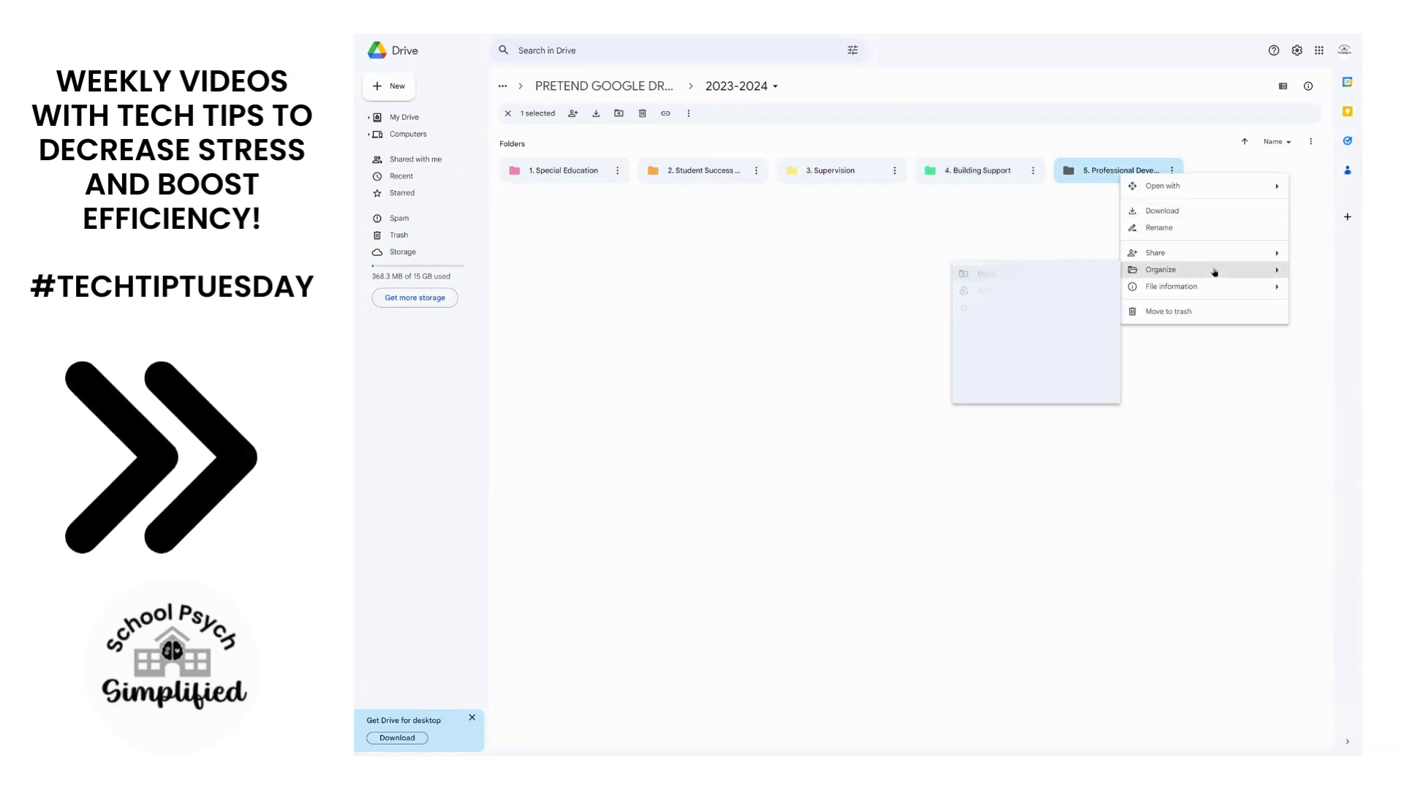
{"action": "left_click", "coordinate": [989, 371]}
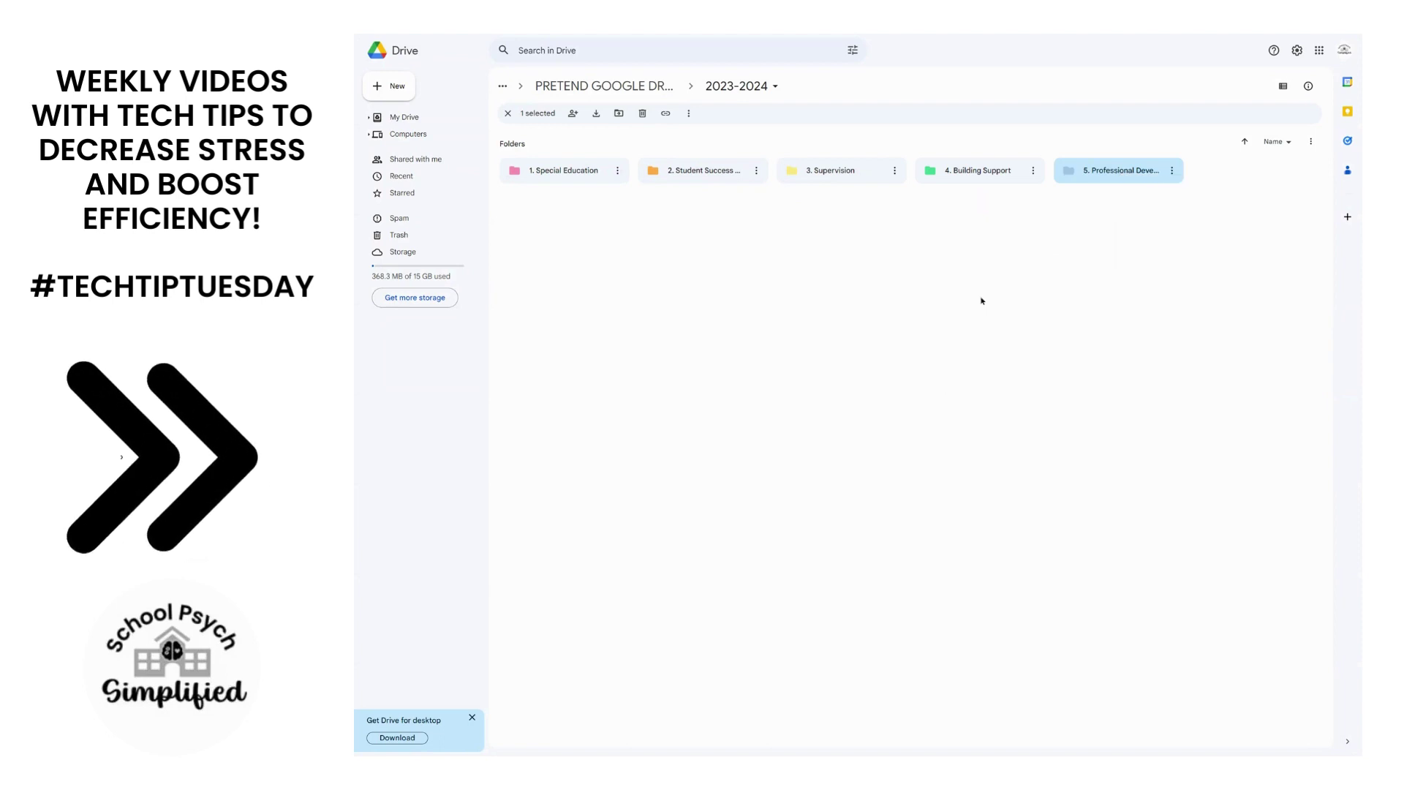
{"action": "left_click", "coordinate": [708, 198]}
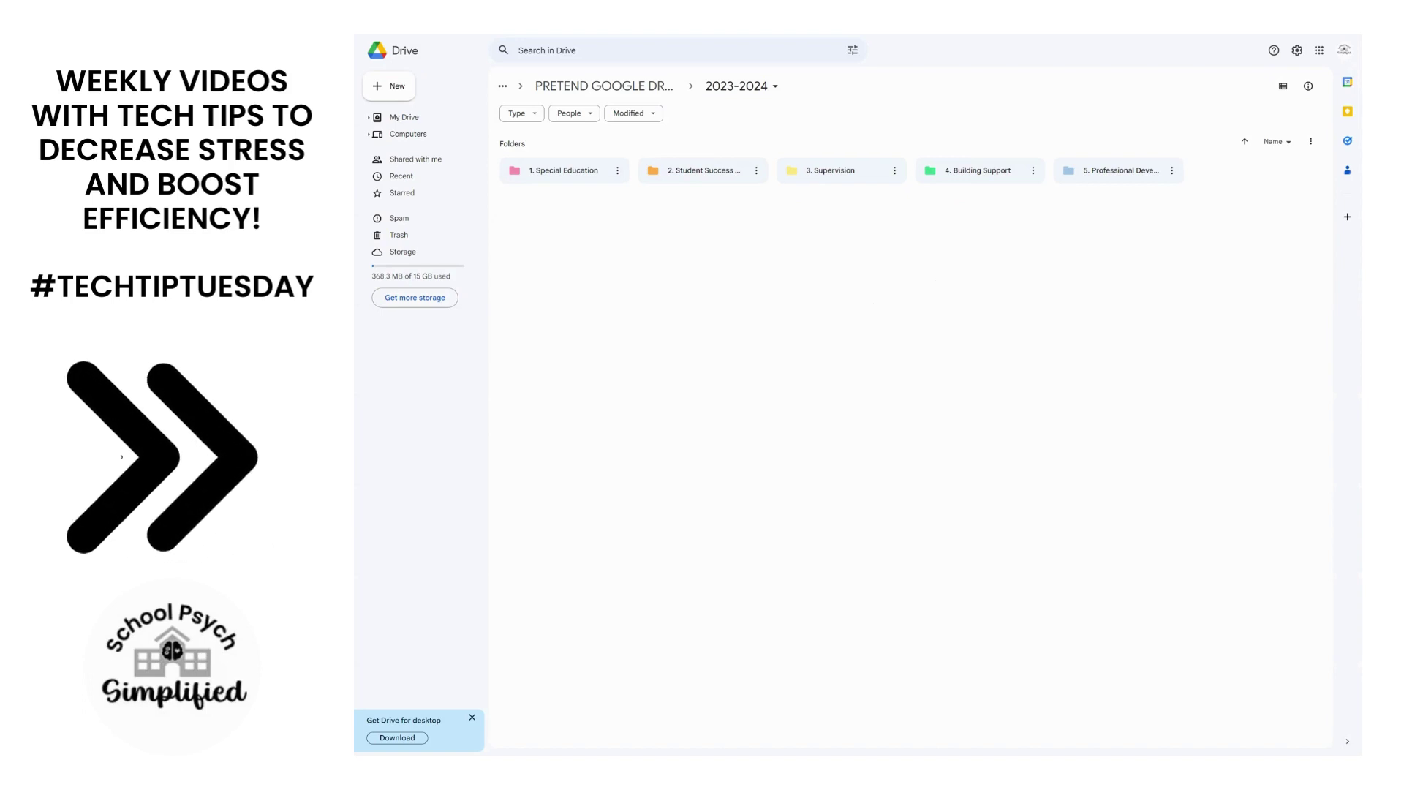
Go up to the PRETEND GOOGLE DRIVE folder and move the 2022-2023 folder into *Archived
{"action": "left_click", "coordinate": [673, 92]}
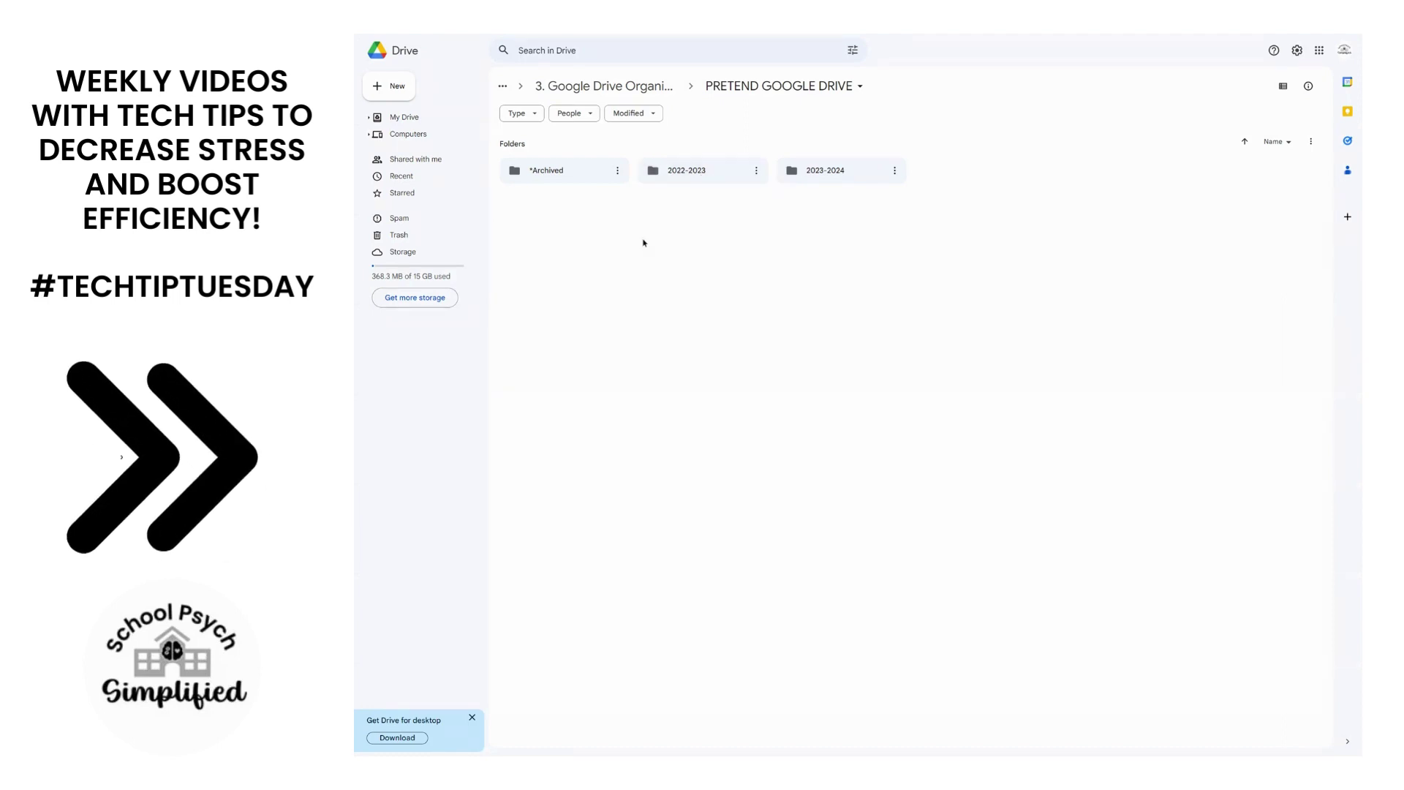
{"action": "left_click_drag", "start_coordinate": [653, 320], "coordinate": [1249, 640]}
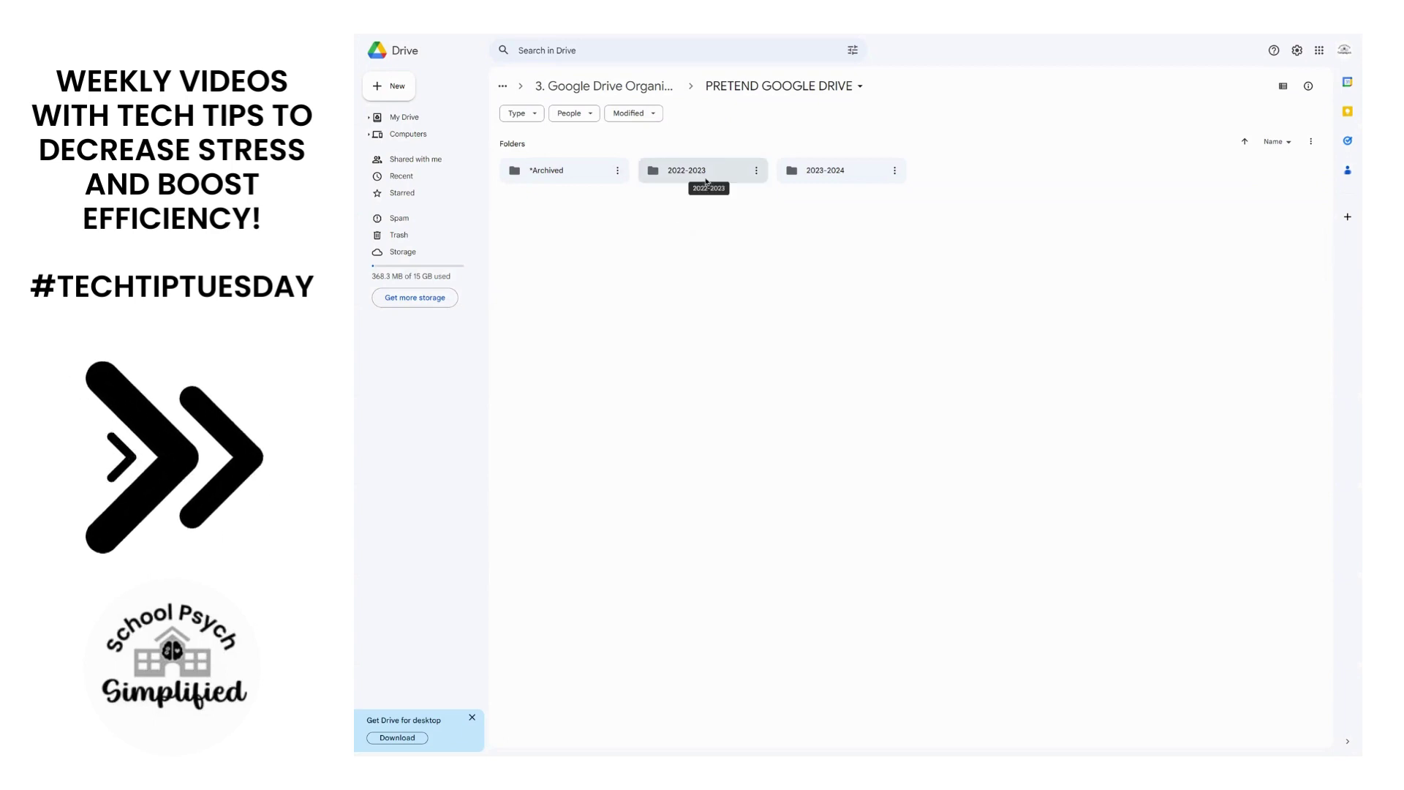
{"action": "left_click_drag", "start_coordinate": [722, 173], "coordinate": [554, 172]}
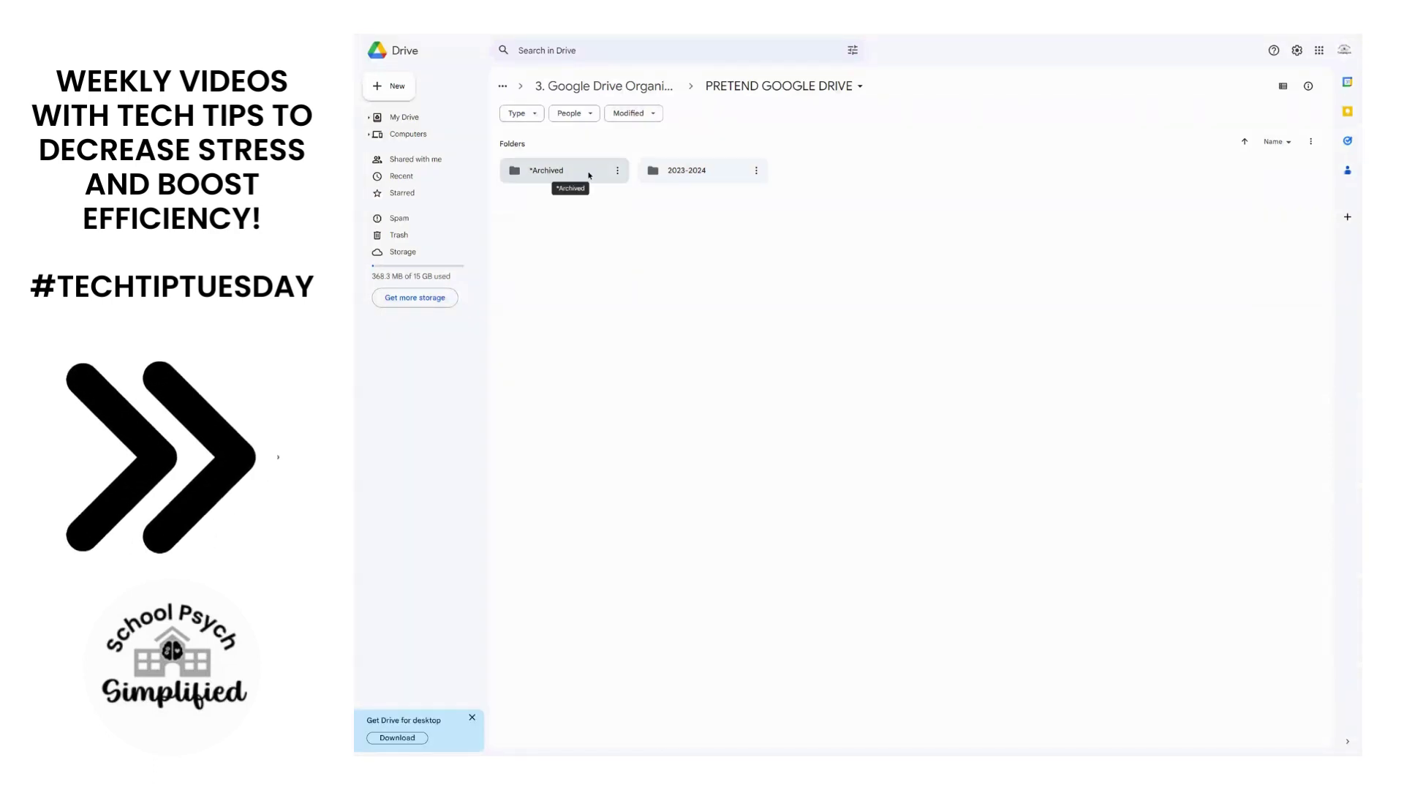
Open the 2023-2024 folder to view its subfolders, return to the parent folder, and open 2023-2024 again
{"action": "double_click", "coordinate": [702, 170]}
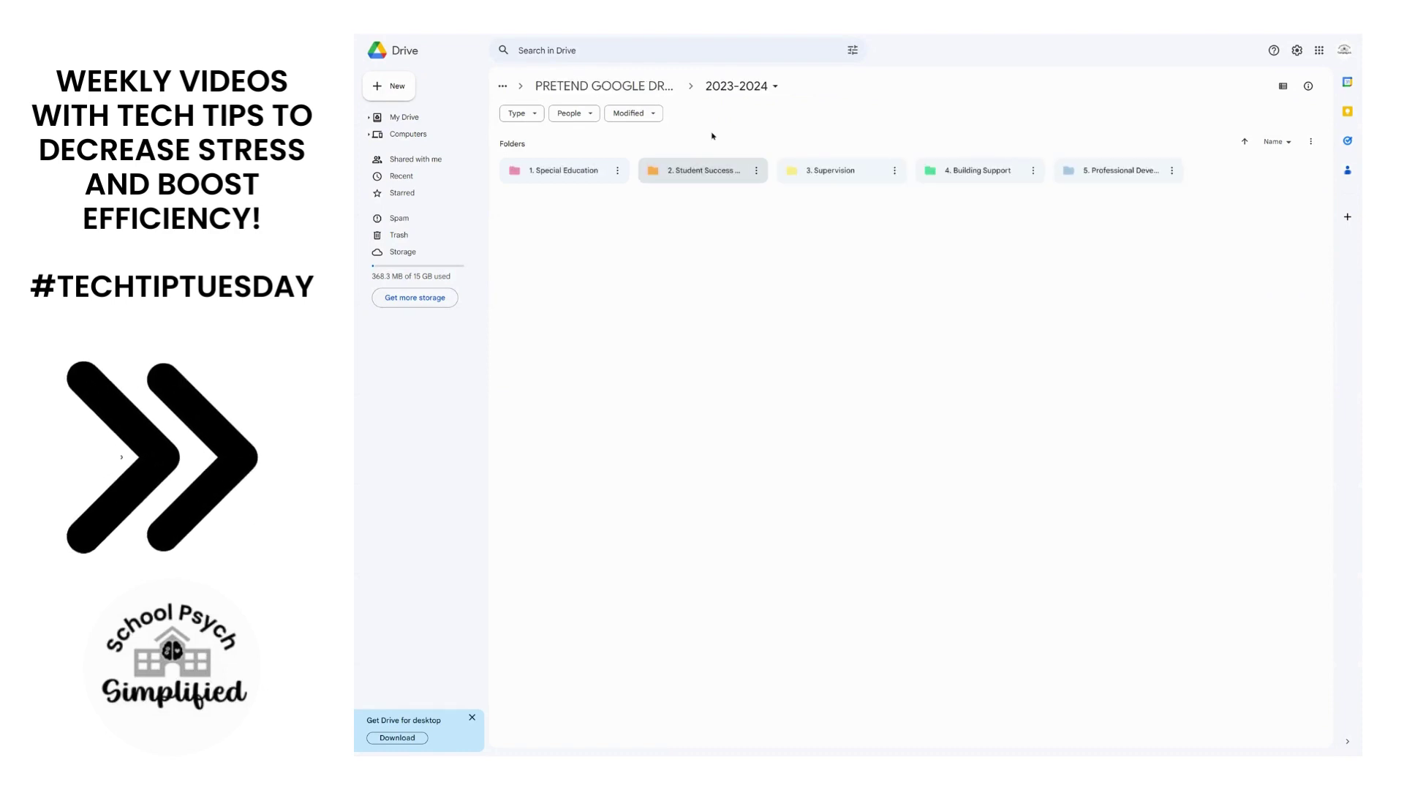
{"action": "key", "text": "alt+Left"}
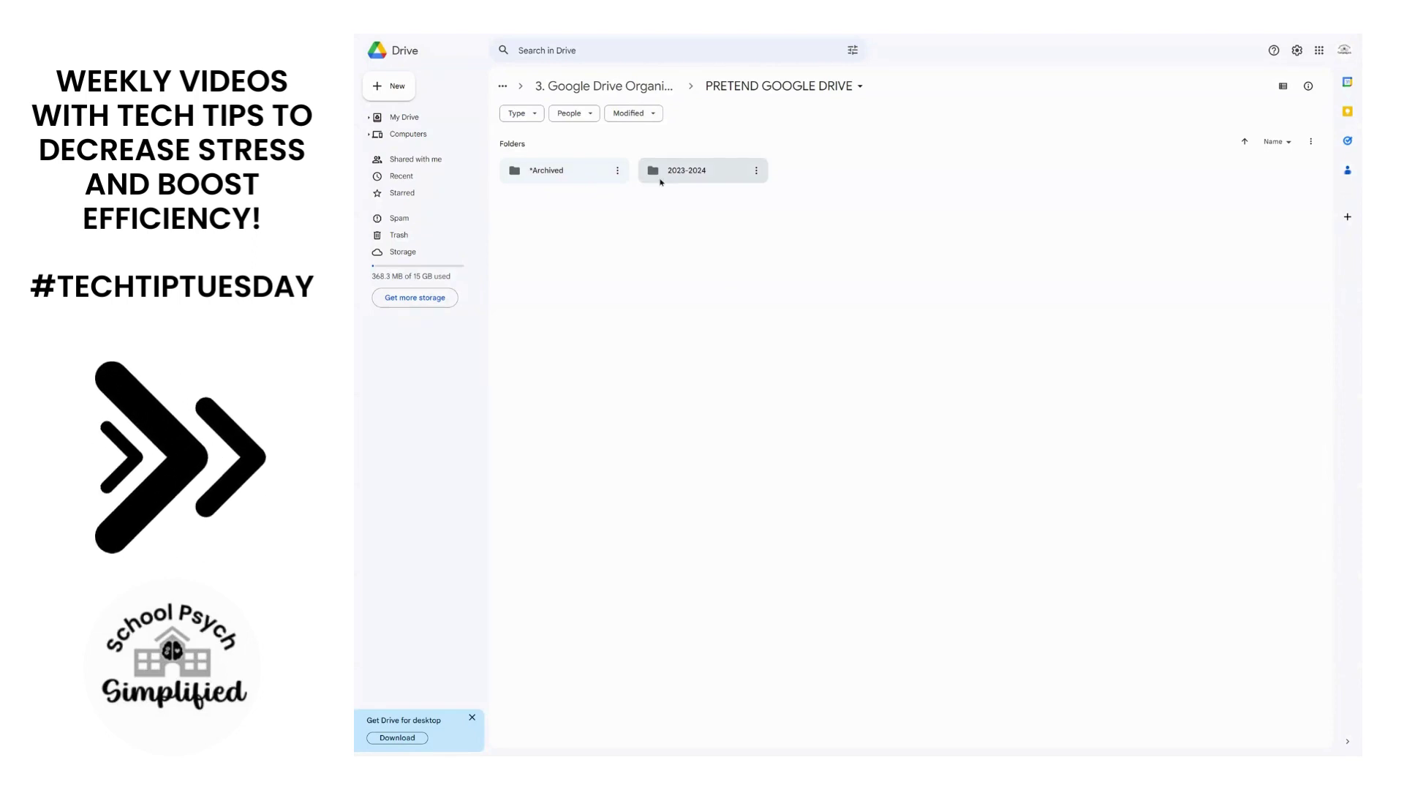
{"action": "left_click", "coordinate": [661, 181]}
{"action": "double_click", "coordinate": [661, 181]}
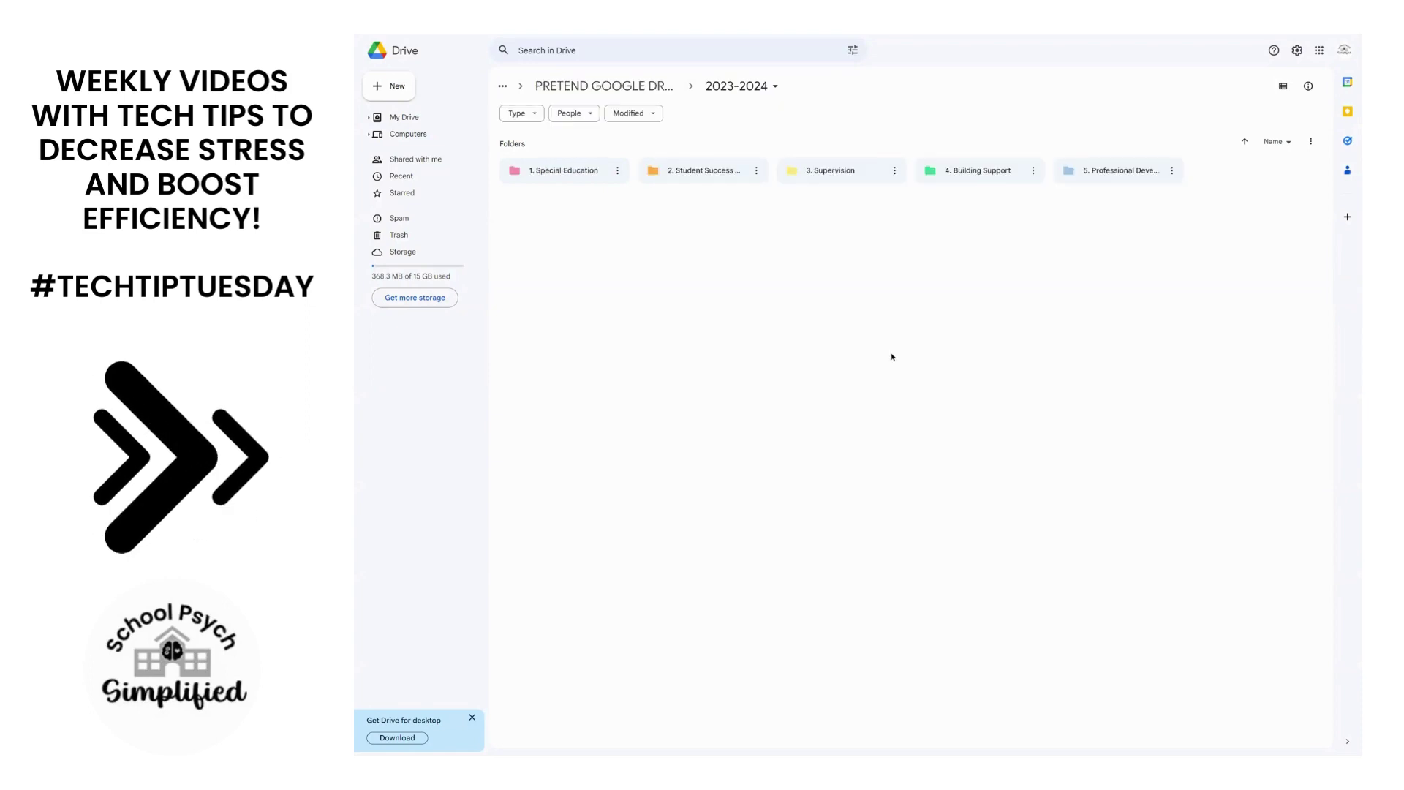